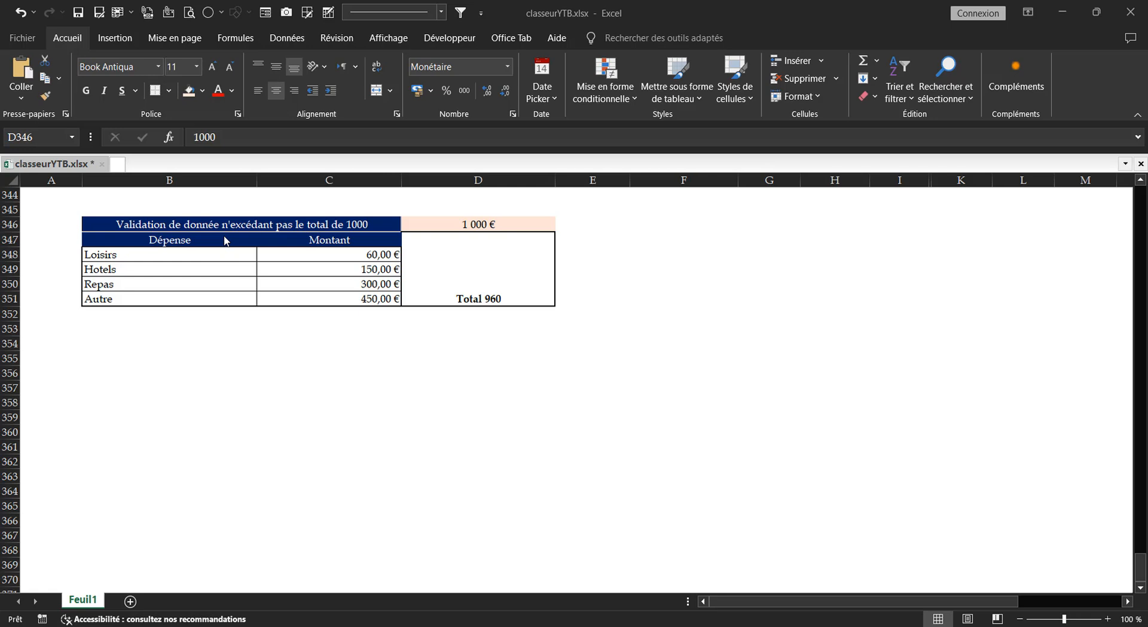
pyautogui.click(352, 248)
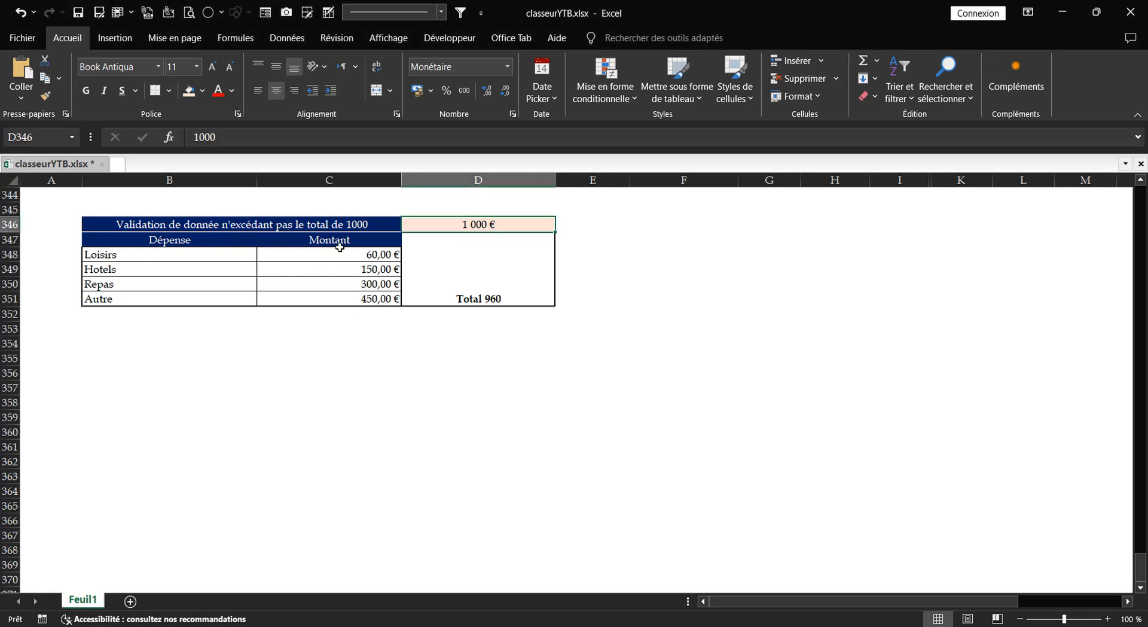
pyautogui.moveTo(334, 251); pyautogui.dragTo(323, 301)
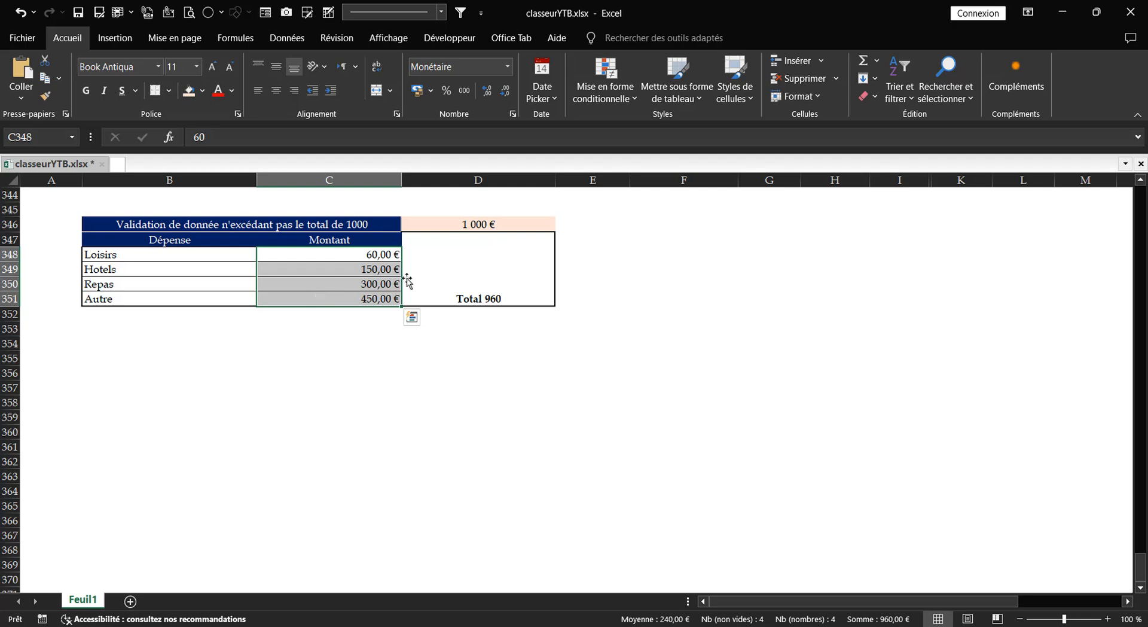
pyautogui.click(443, 224)
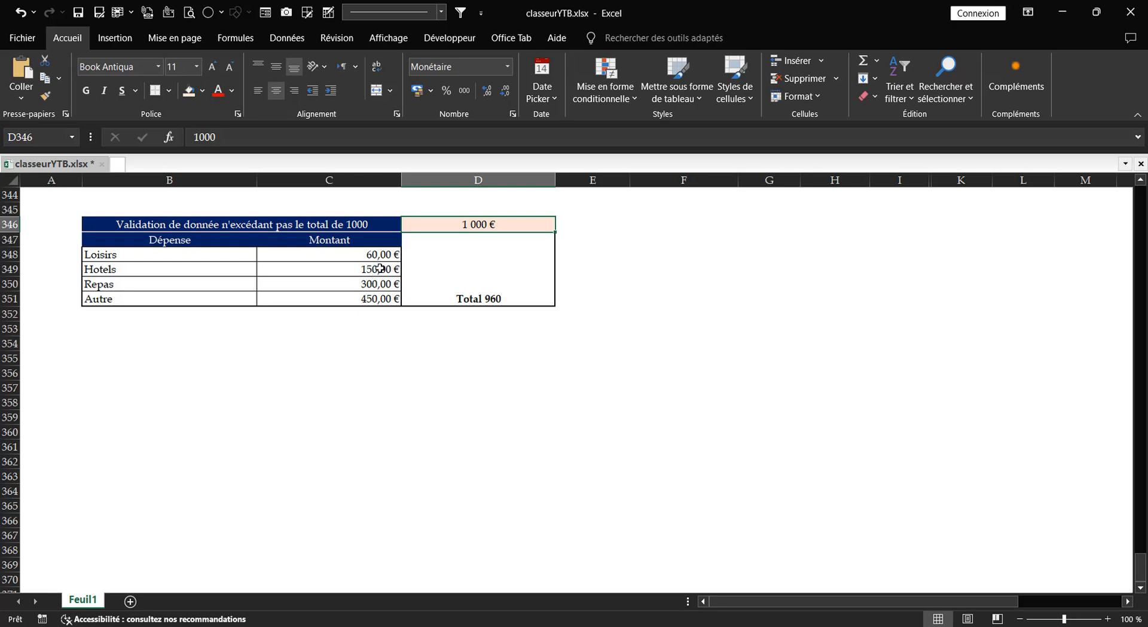
pyautogui.moveTo(377, 260); pyautogui.dragTo(377, 298)
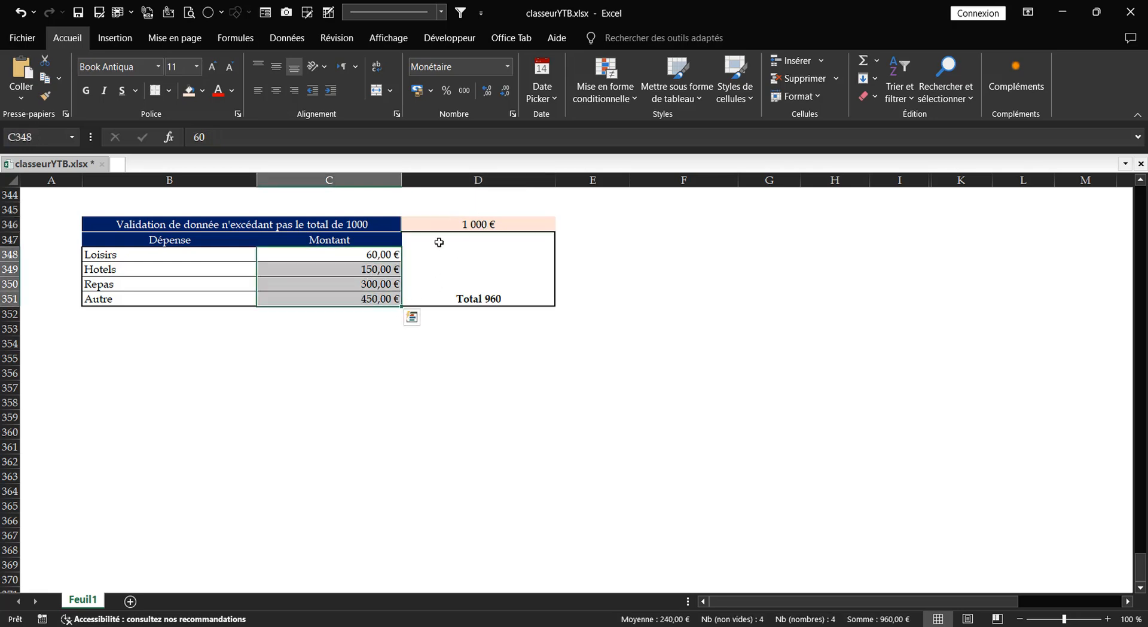
# Try to enter 140 as the Loisirs amount in C348 to test the total limit, and cancel the entry
pyautogui.click(380, 255)
pyautogui.write('140')
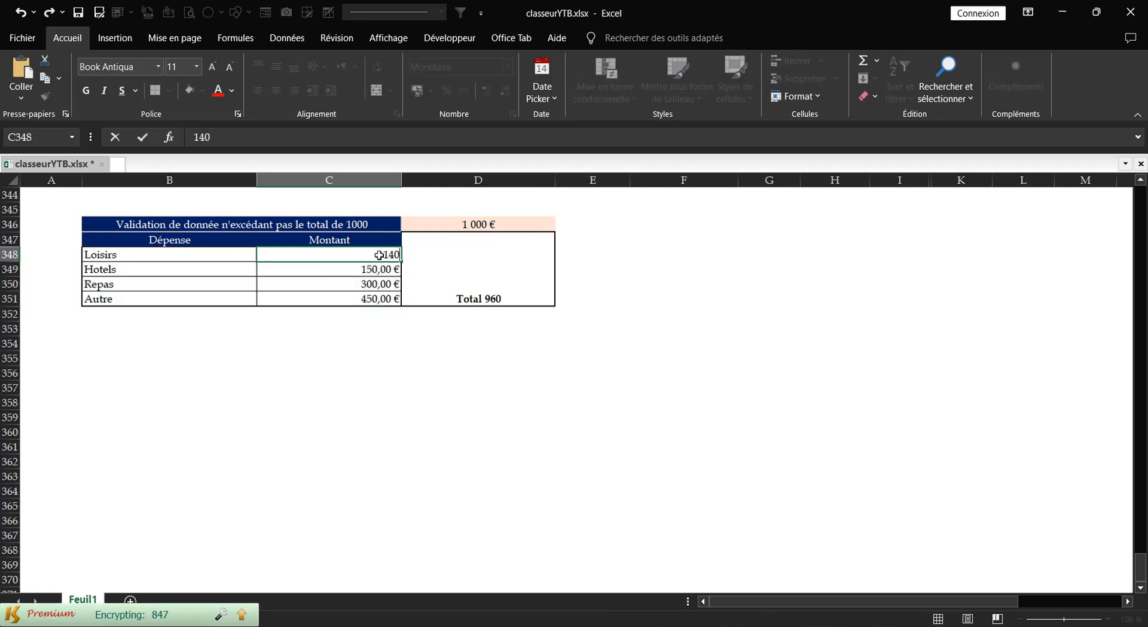
pyautogui.press('Return')
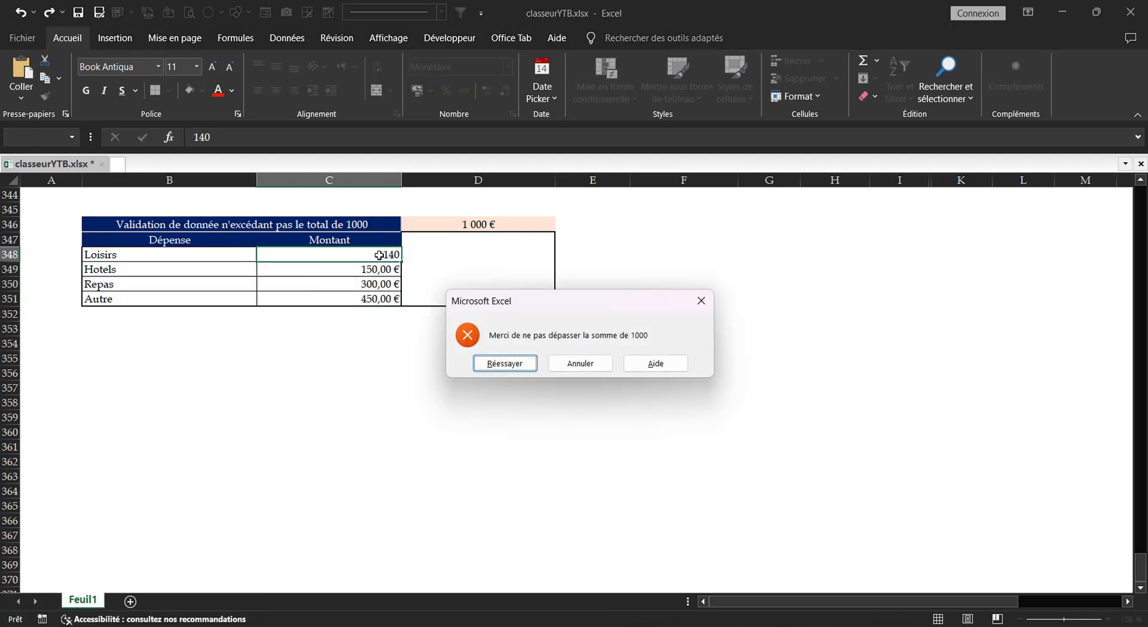
pyautogui.moveTo(665, 280); pyautogui.dragTo(652, 247)
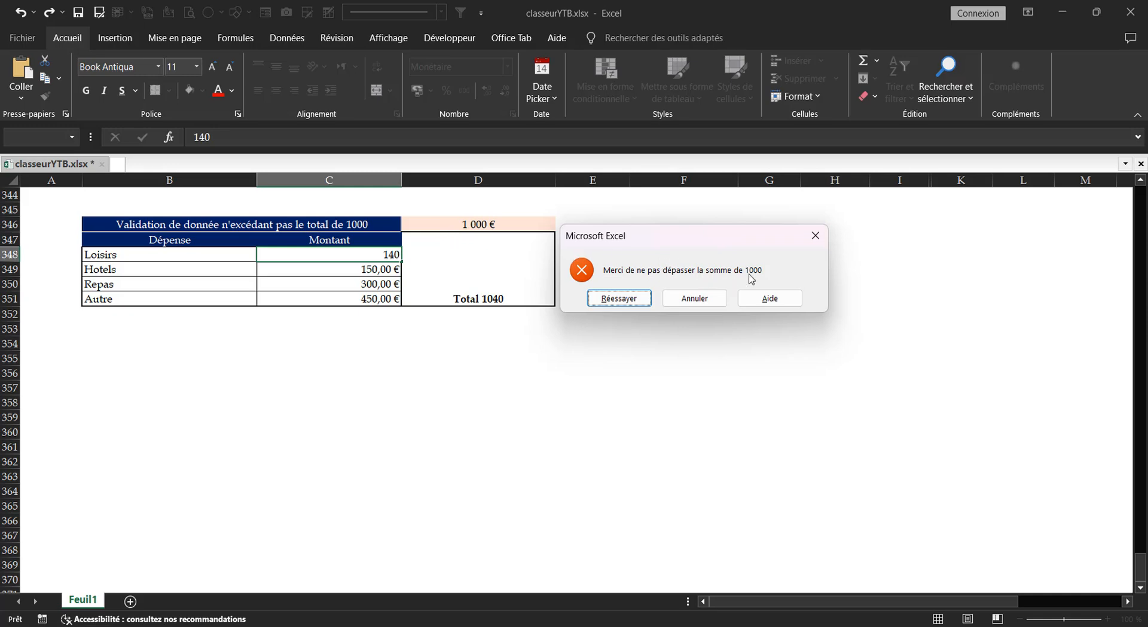
pyautogui.moveTo(706, 244); pyautogui.dragTo(716, 238)
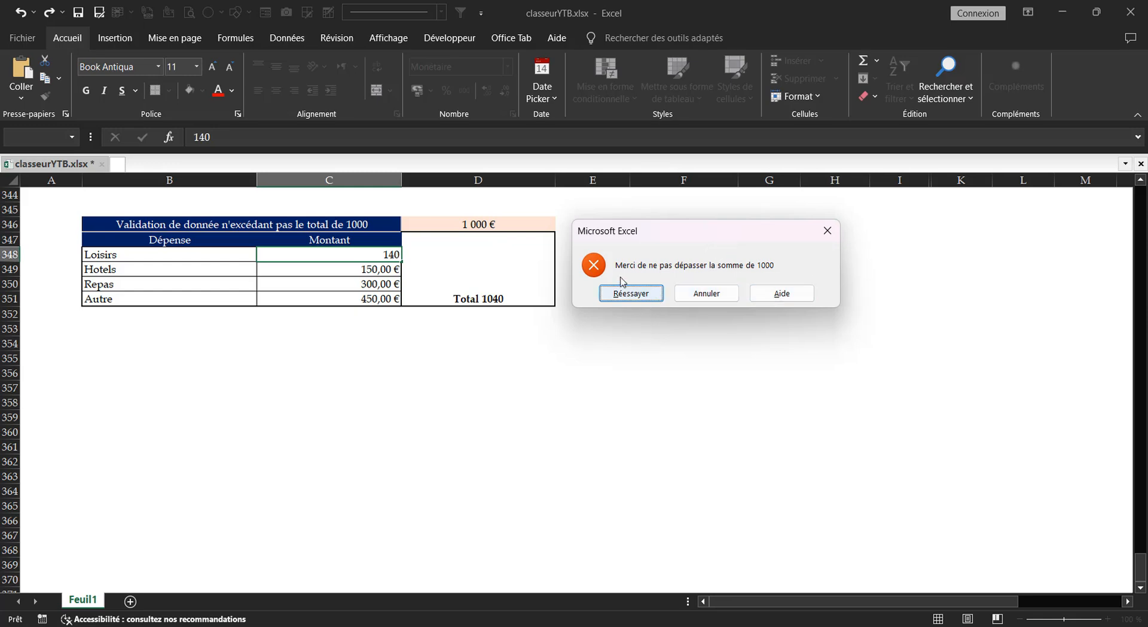
pyautogui.moveTo(698, 239)
pyautogui.mouseDown()
pyautogui.moveTo(654, 244)
pyautogui.moveTo(710, 242)
pyautogui.moveTo(693, 242)
pyautogui.mouseUp()
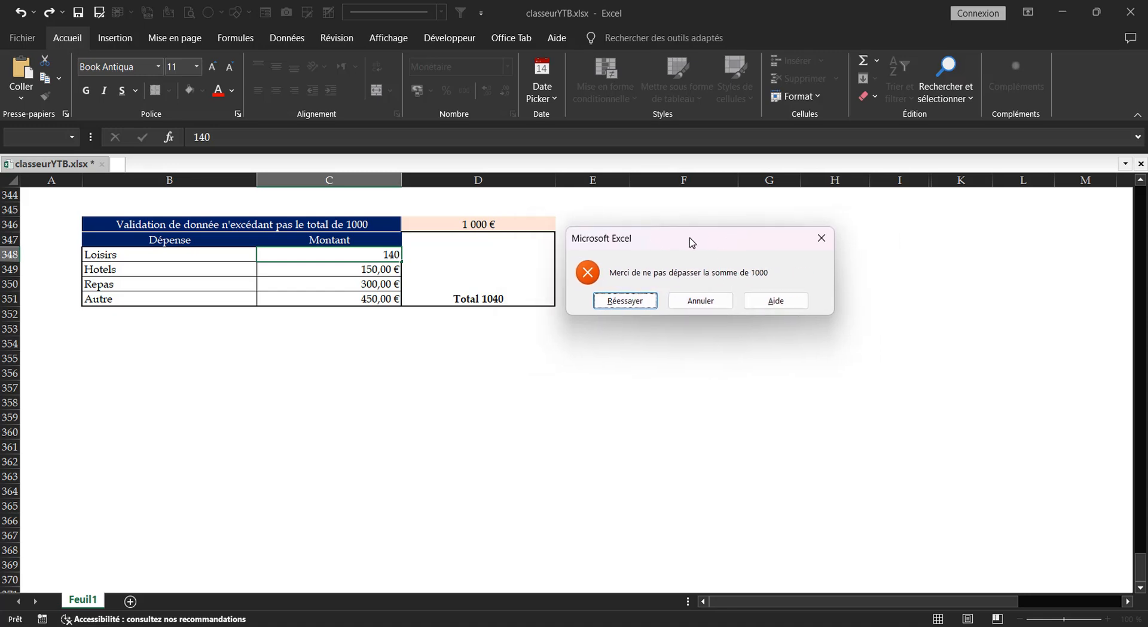
pyautogui.click(705, 300)
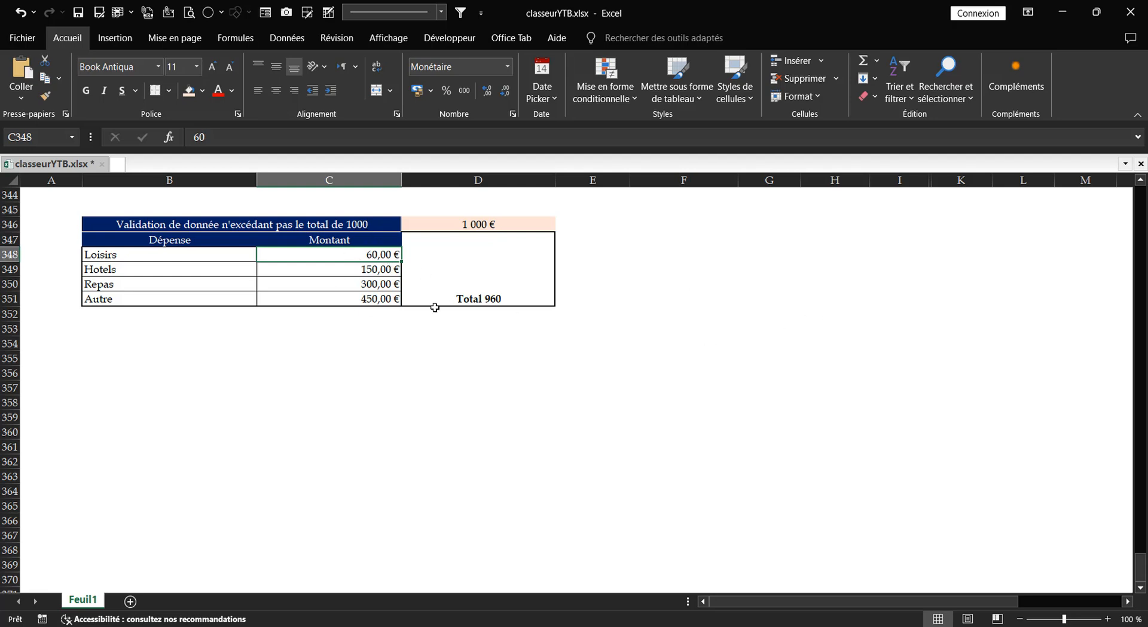
# Test permitted Loisirs amounts in C348 by entering 80 and then 100
pyautogui.write('80')
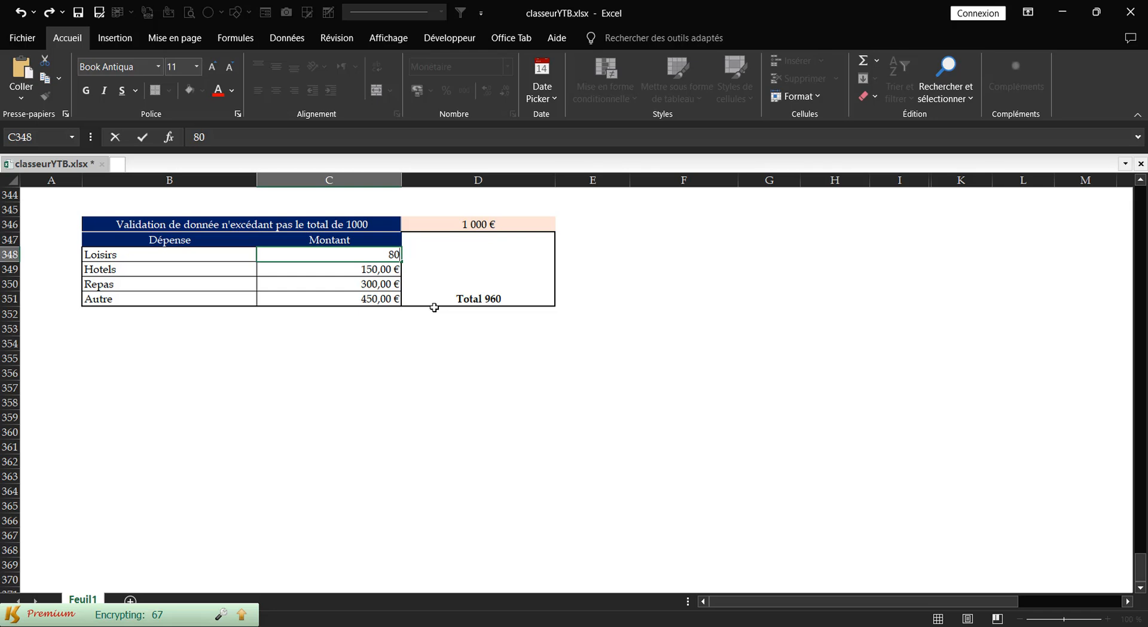
pyautogui.press('Return')
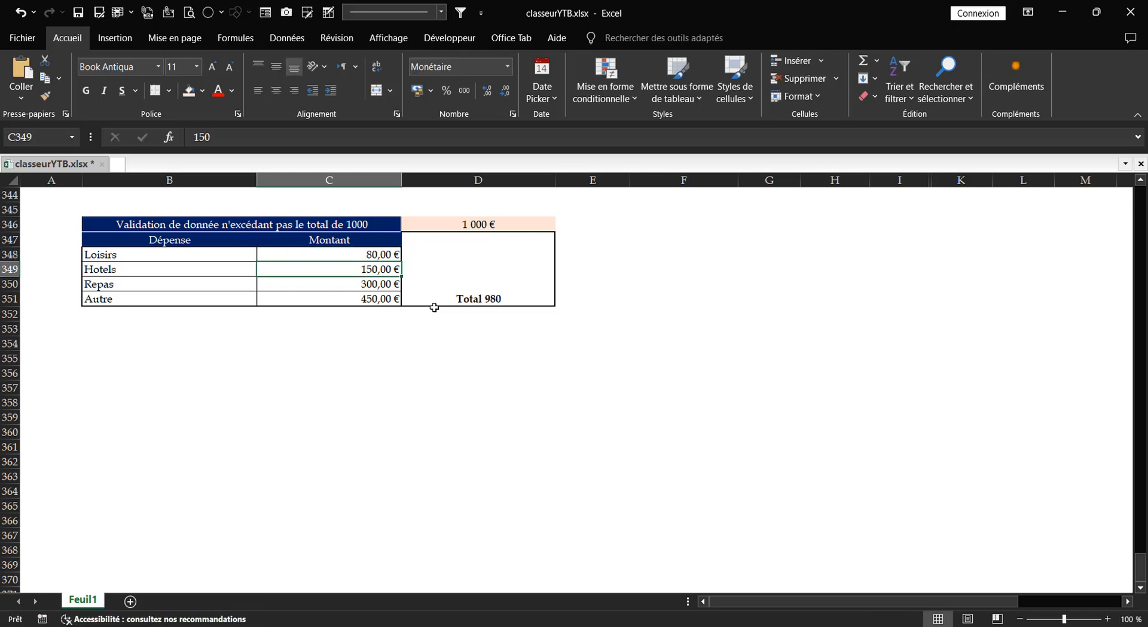
pyautogui.click(376, 256)
pyautogui.write('100')
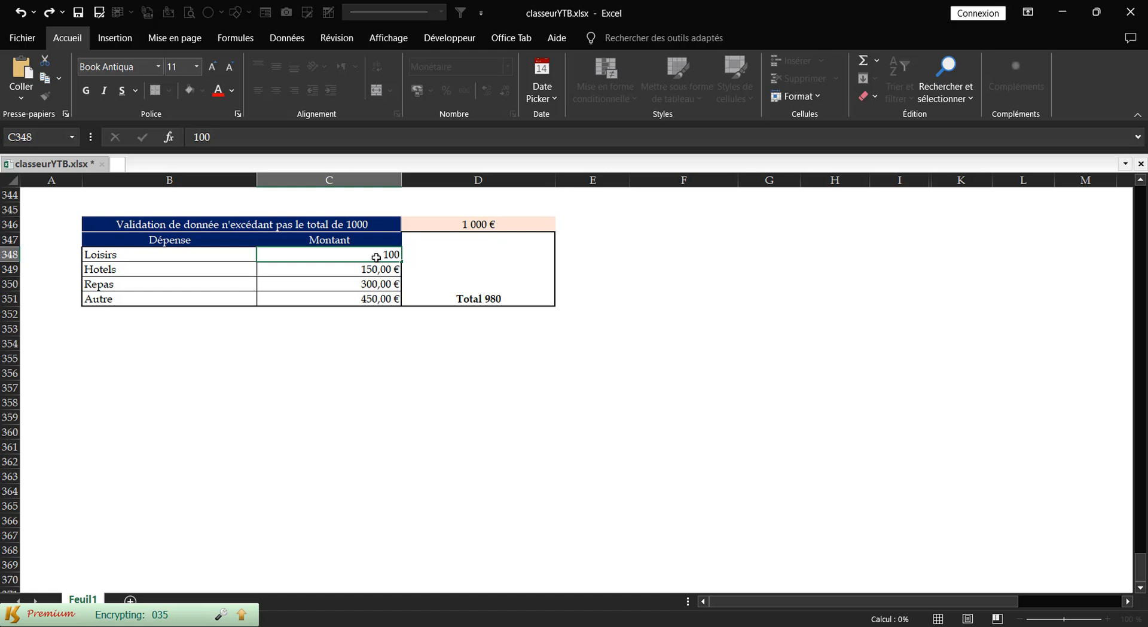
pyautogui.press('Return')
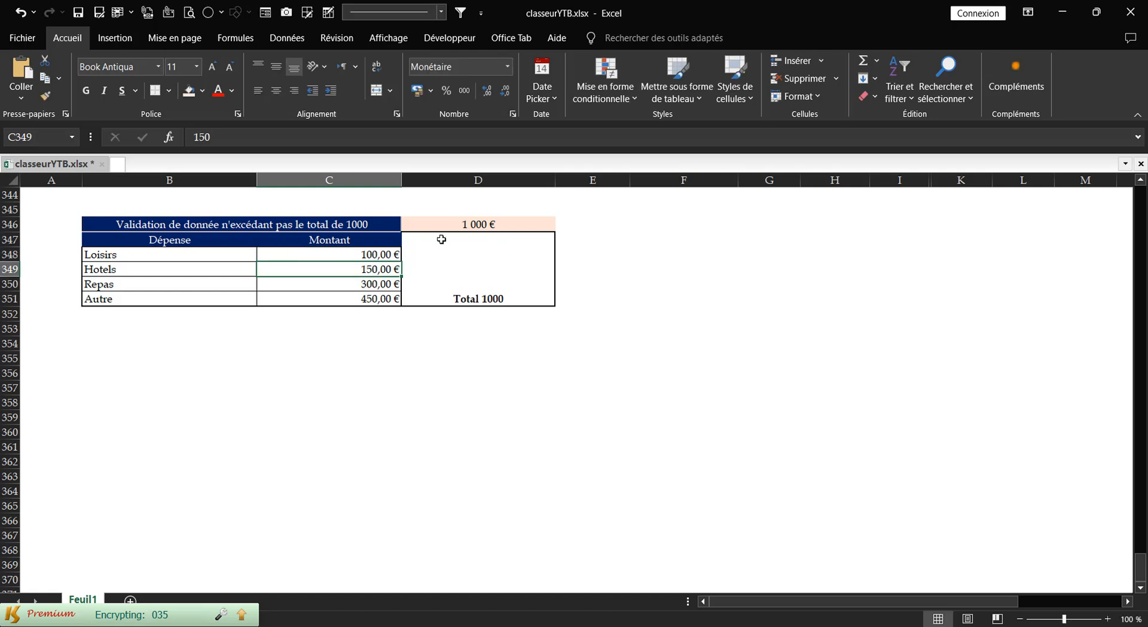
# Try to enter 101 as the Loisirs amount in C348, and cancel the entry
pyautogui.click(375, 253)
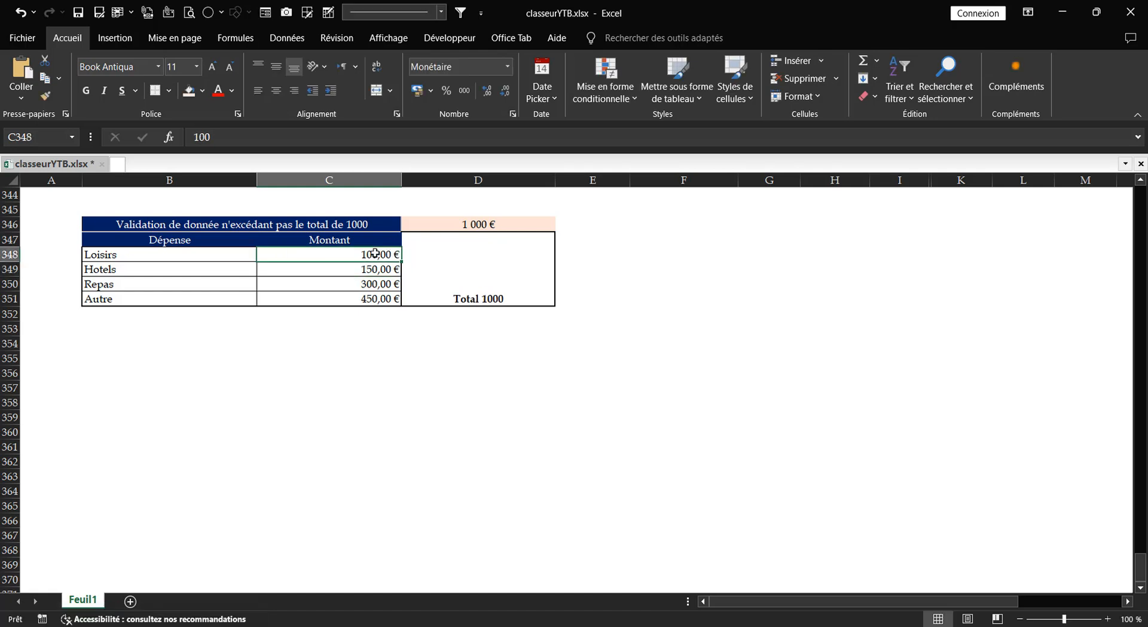
pyautogui.write('101')
pyautogui.press('Return')
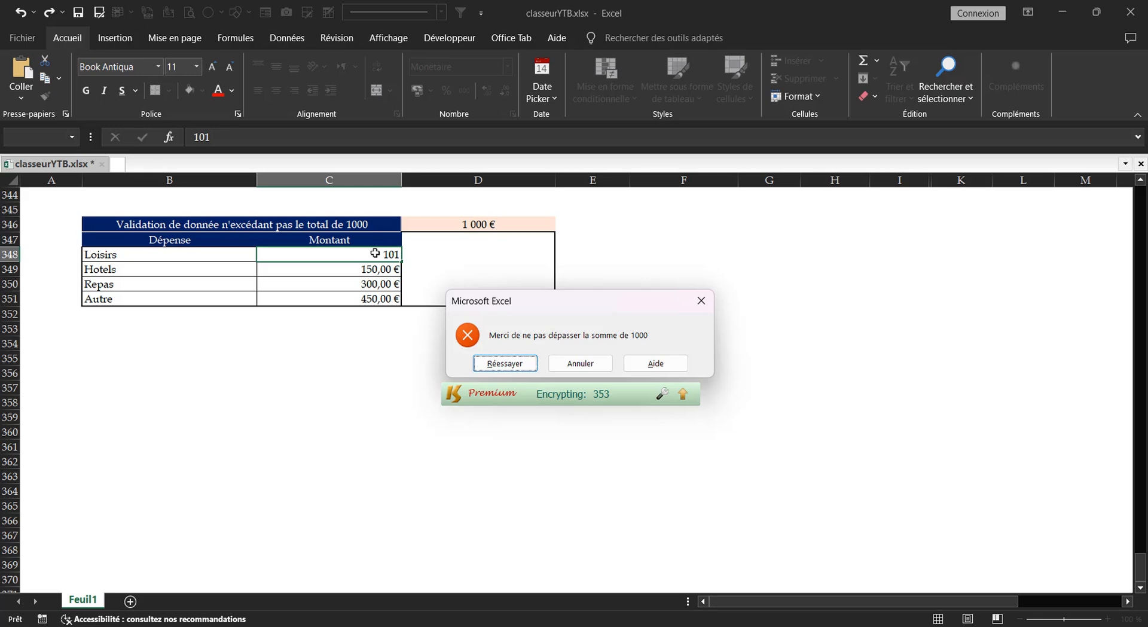
pyautogui.click(580, 363)
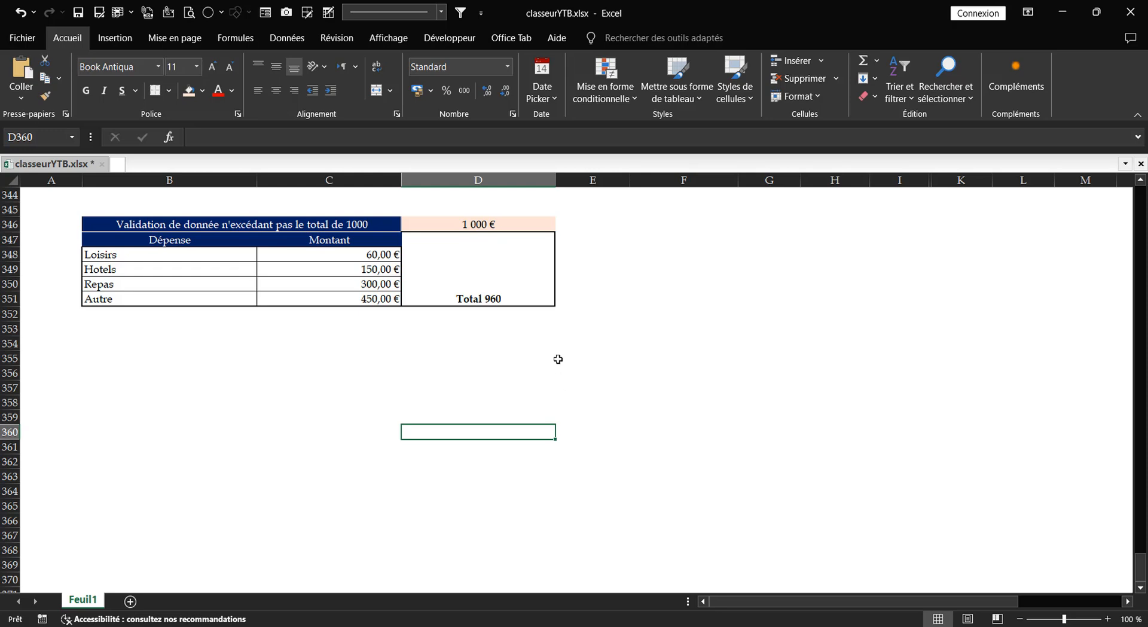
# Start a data validation rule for the Montant amounts in C348:C351 with the Personnalisé criterion
pyautogui.moveTo(363, 257); pyautogui.dragTo(361, 299)
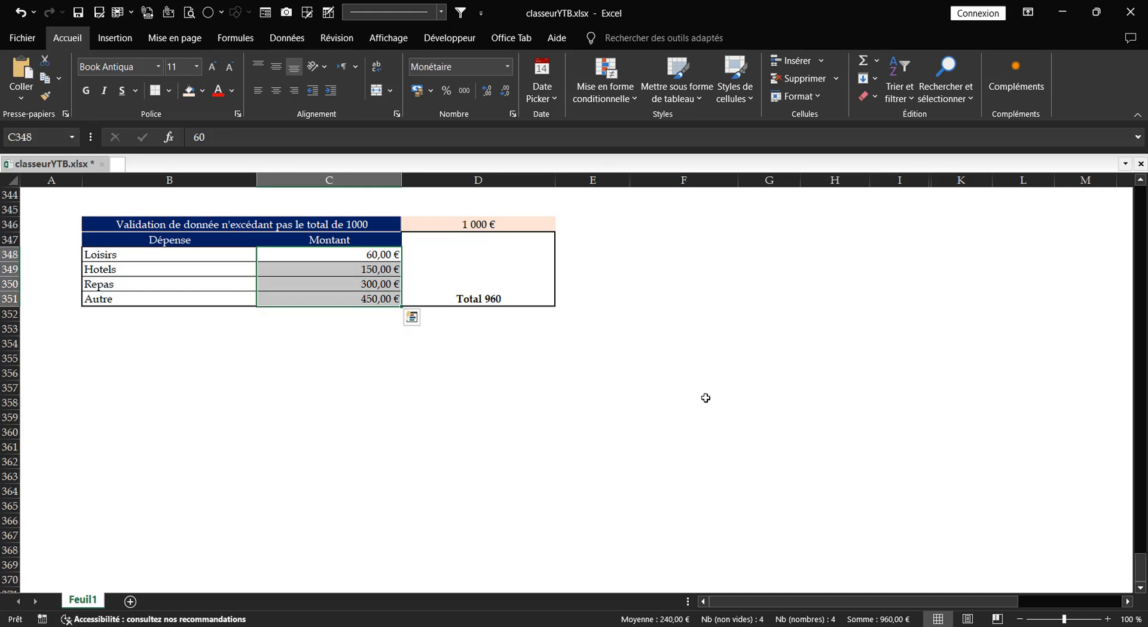
pyautogui.click(744, 432)
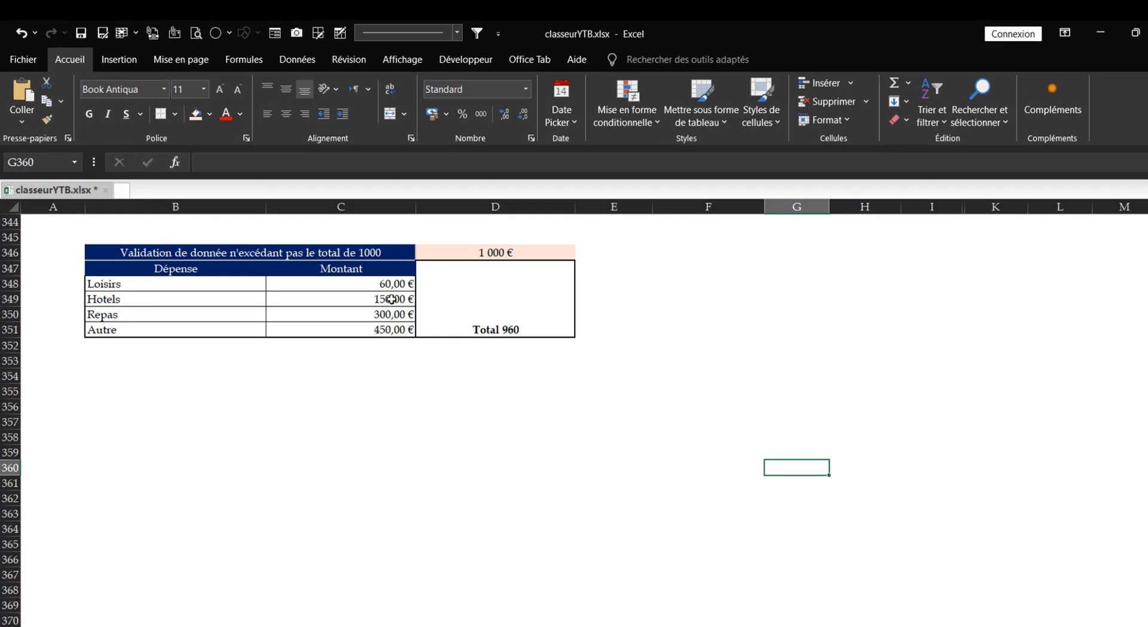
pyautogui.moveTo(409, 322); pyautogui.dragTo(374, 369)
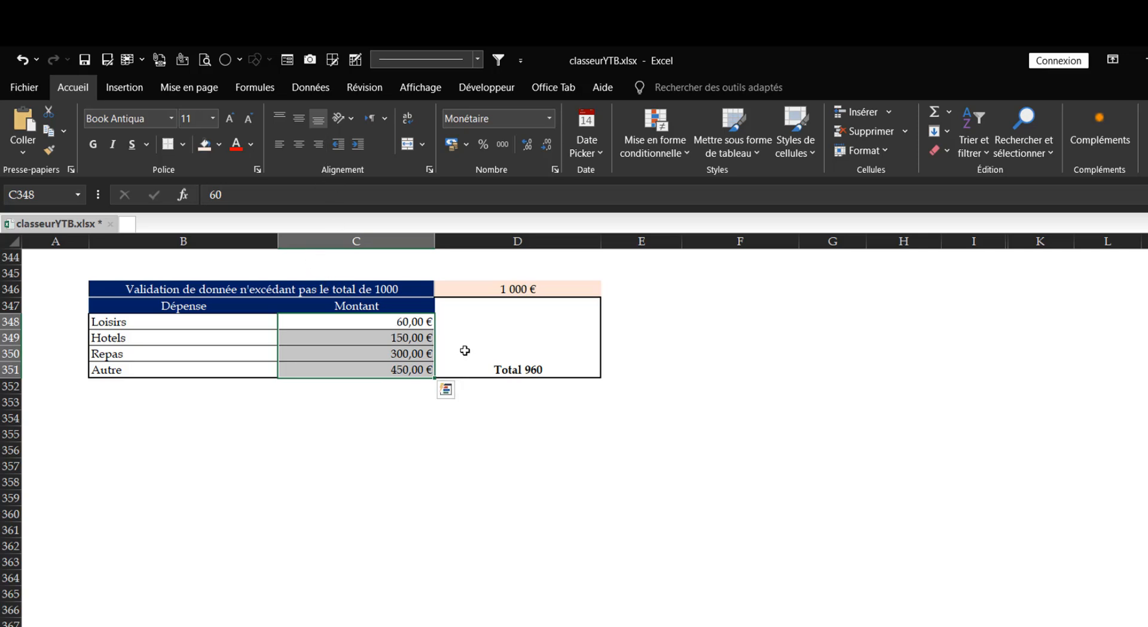
pyautogui.click(321, 93)
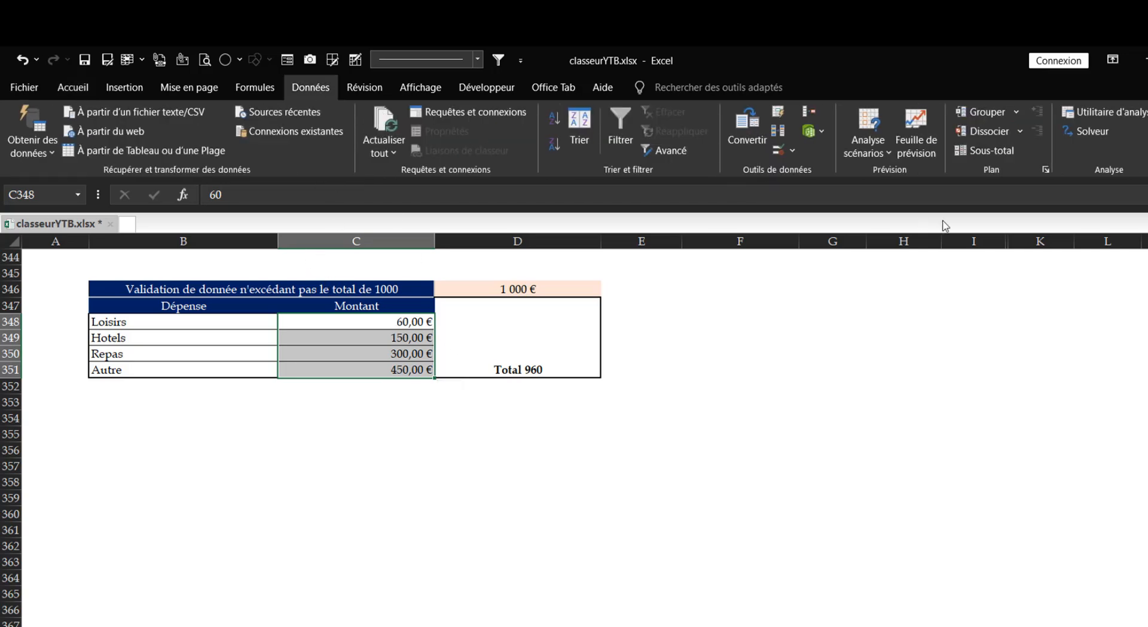
pyautogui.click(793, 151)
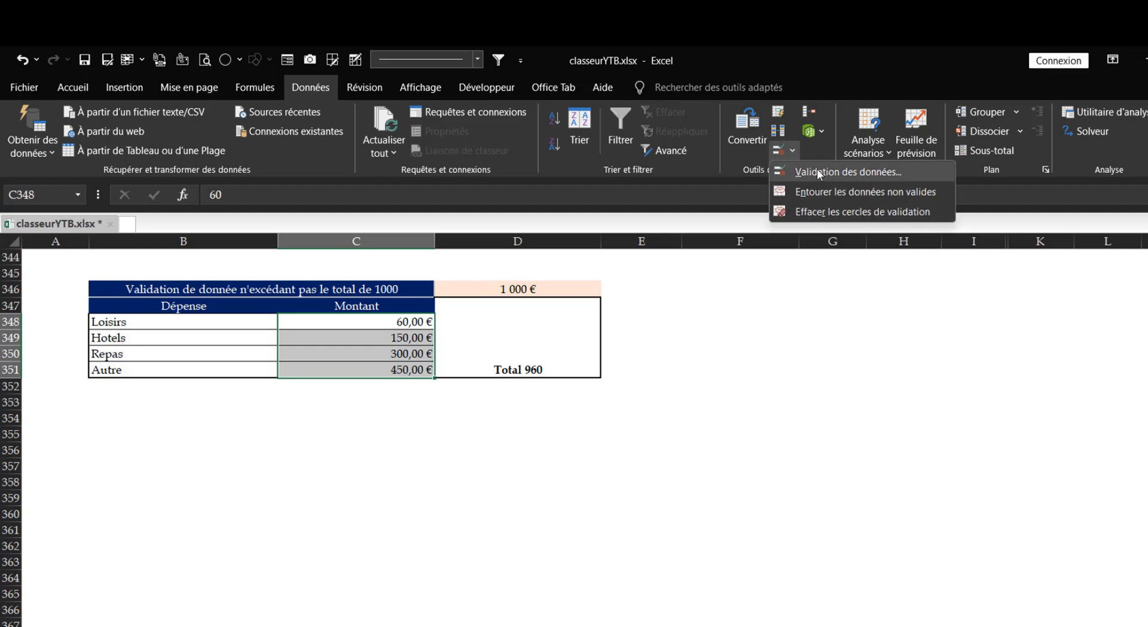
pyautogui.click(817, 172)
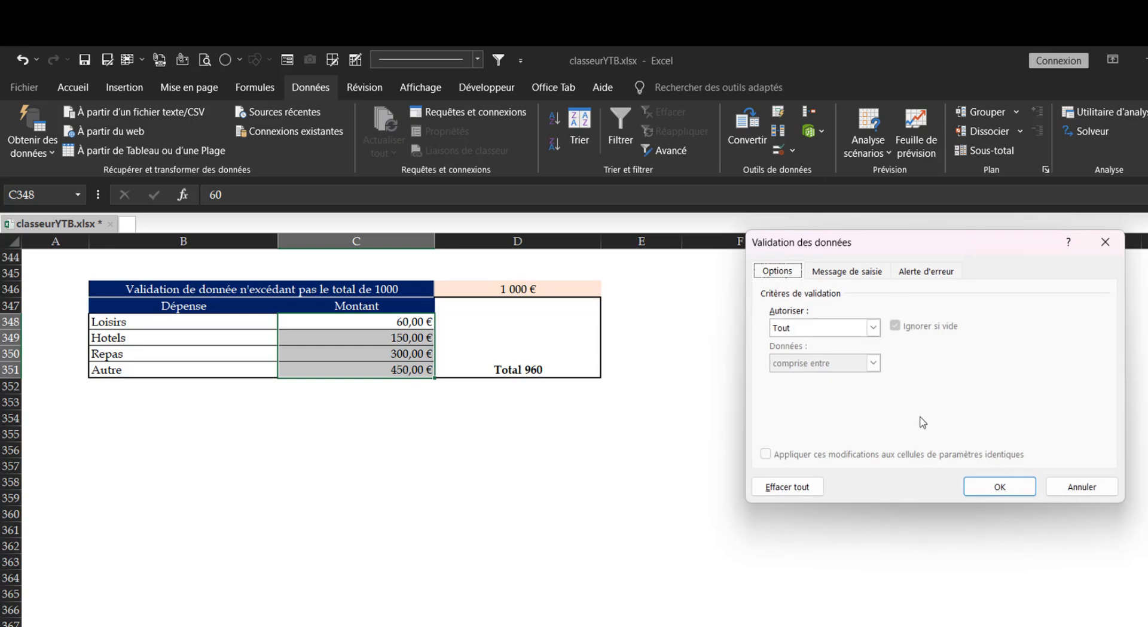
pyautogui.click(874, 329)
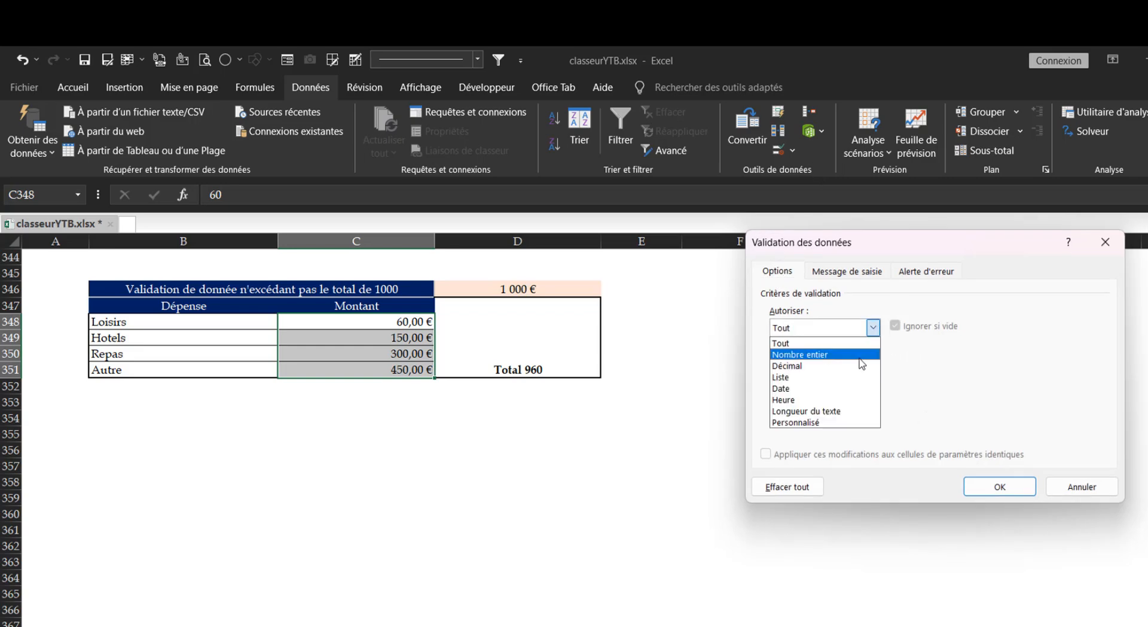
pyautogui.click(828, 423)
# Set the validation formula to =somme(C348:C351)<=1000
pyautogui.click(826, 395)
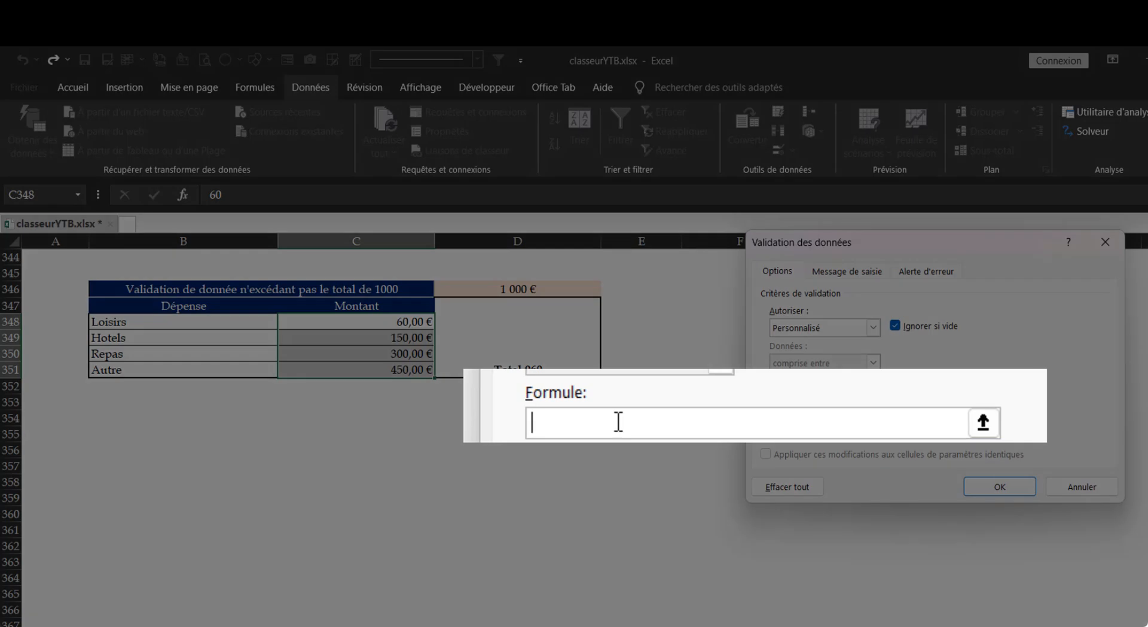
pyautogui.write('=so')
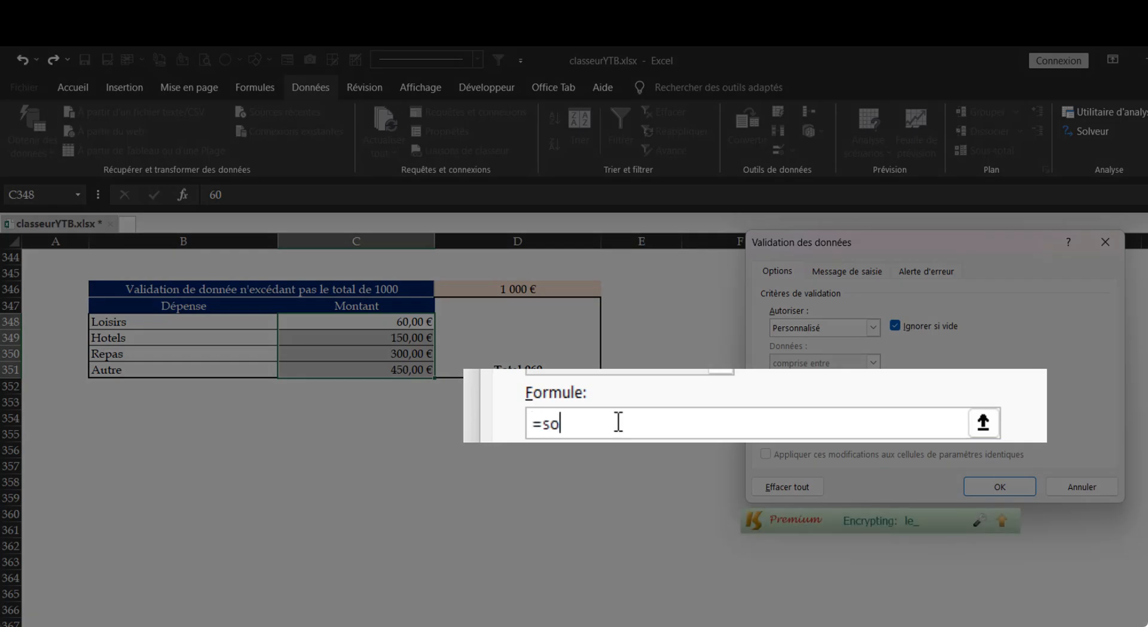
pyautogui.write('mme(')
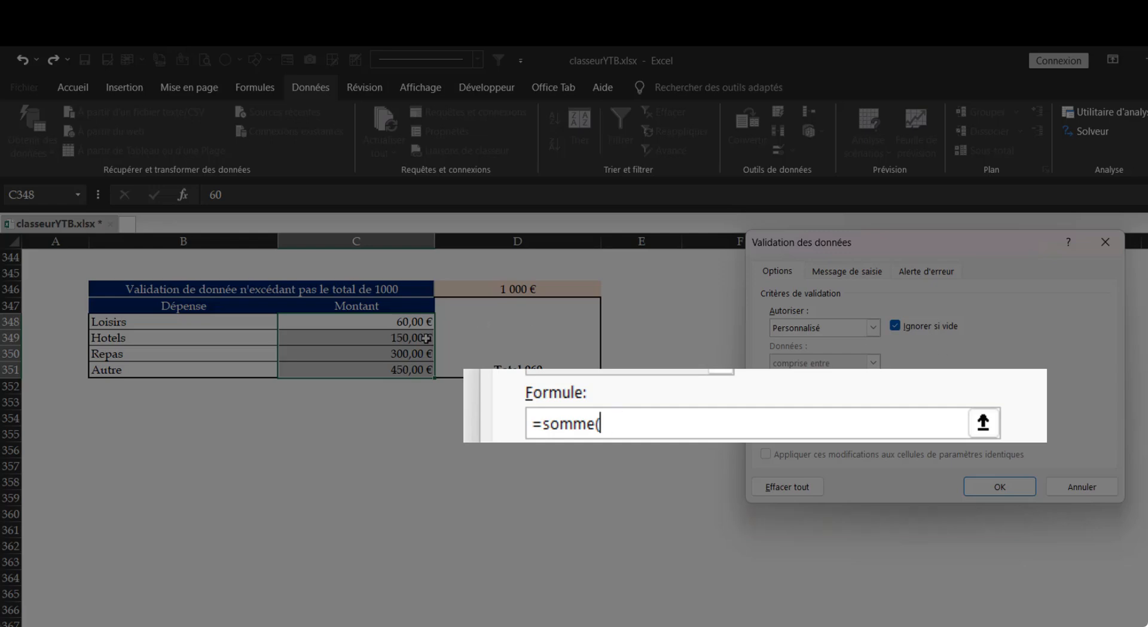
pyautogui.moveTo(419, 324); pyautogui.dragTo(428, 370)
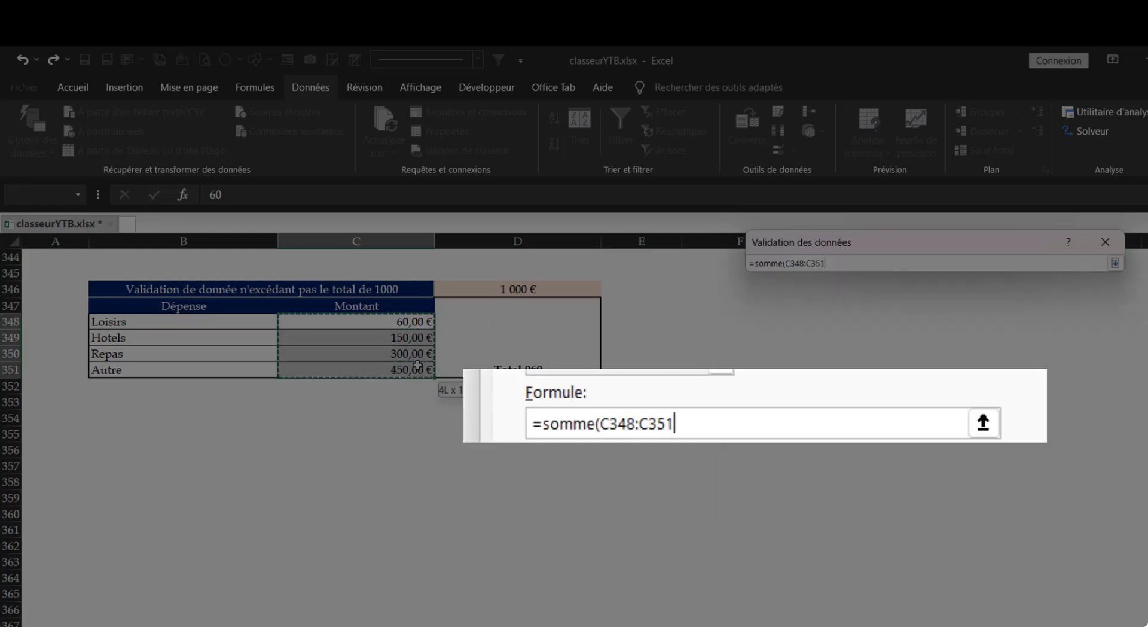
pyautogui.moveTo(697, 418); pyautogui.dragTo(611, 435)
pyautogui.click(594, 434)
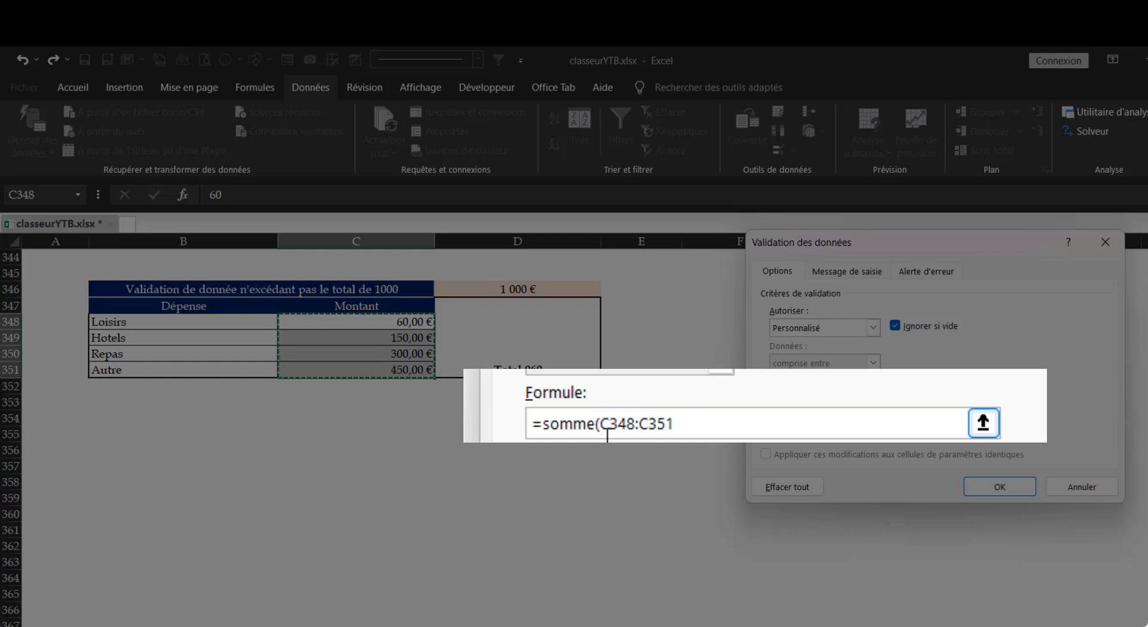
pyautogui.doubleClick(607, 422)
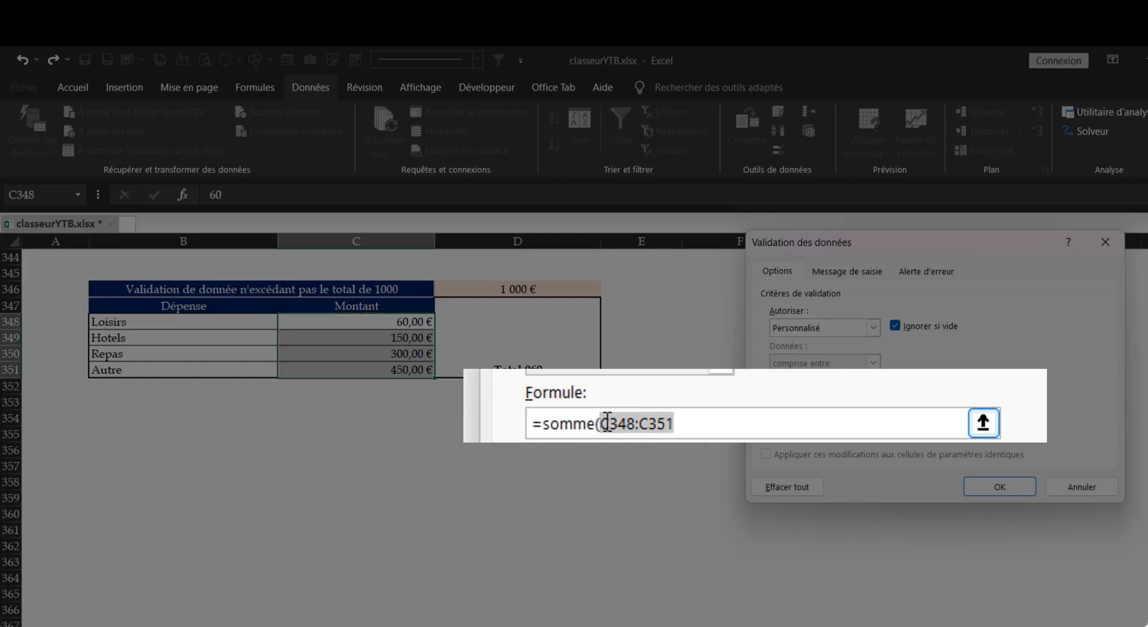
pyautogui.click(707, 429)
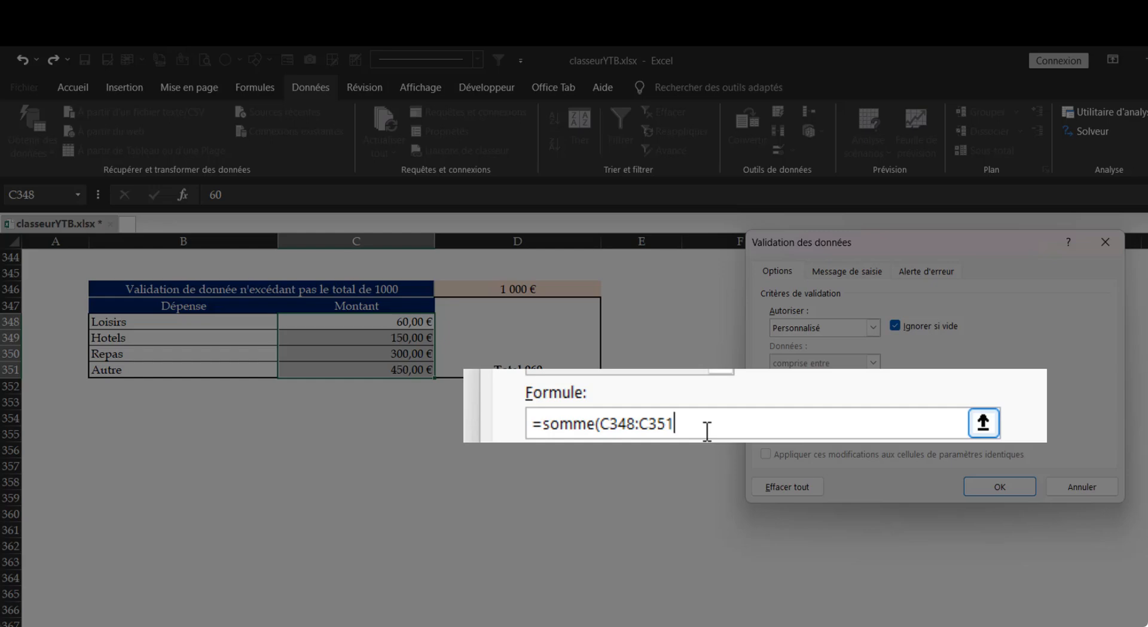
pyautogui.write(')')
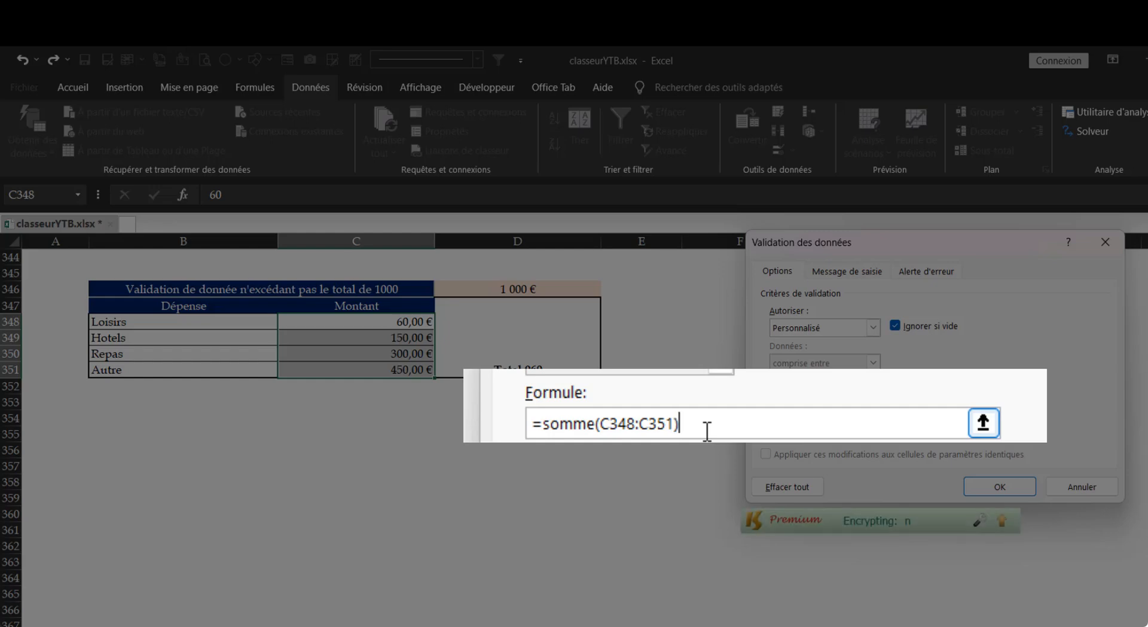
pyautogui.write('>')
pyautogui.press('BackSpace')
pyautogui.write('<=1000')
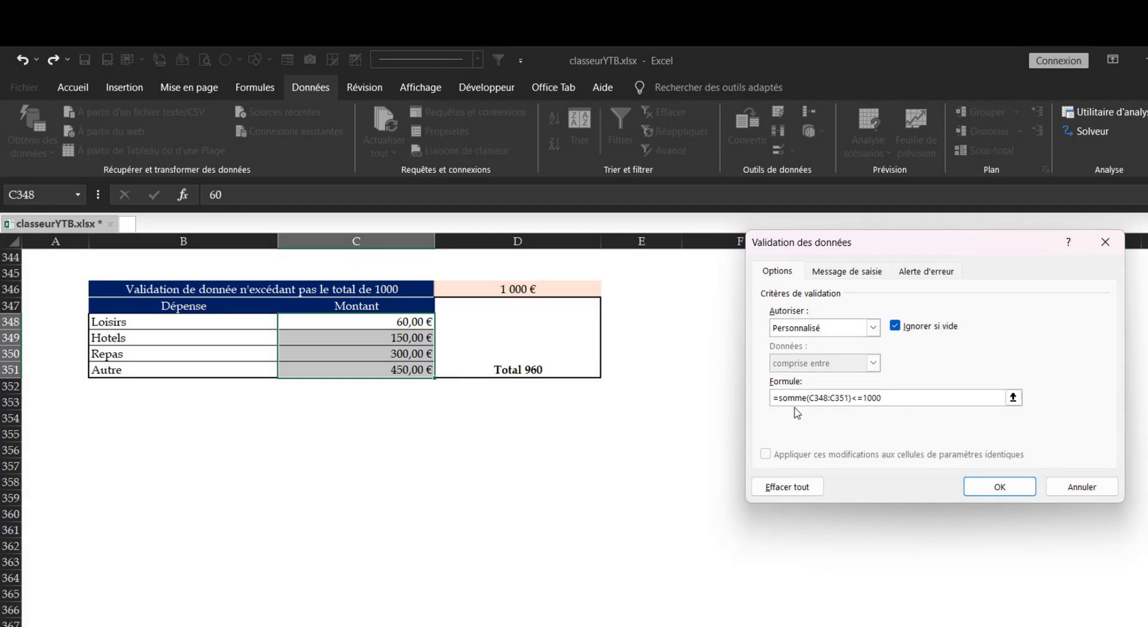
# Set the error alert message for the C348:C351 rule to "Merci de ne pas dépasser le somme de 1000€"
pyautogui.click(852, 271)
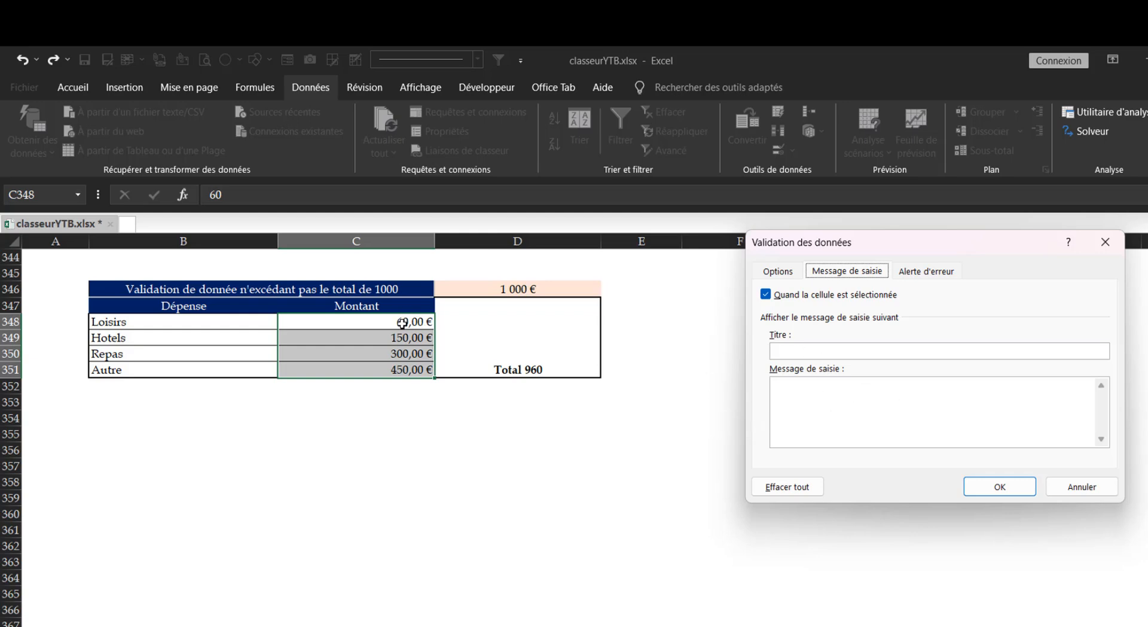
pyautogui.click(795, 396)
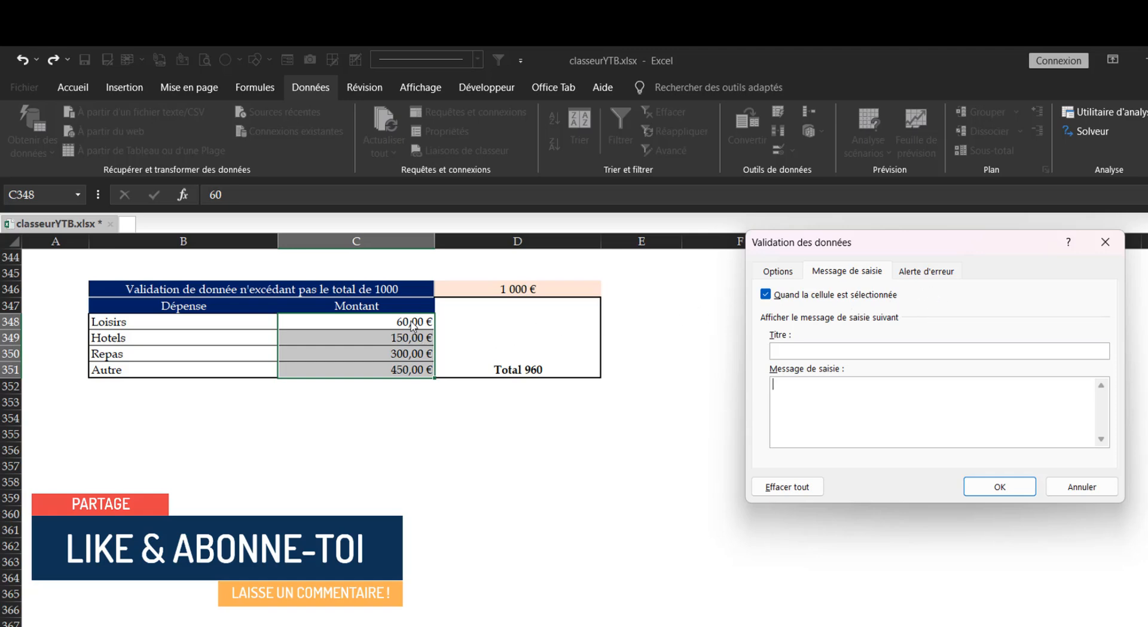
pyautogui.click(928, 271)
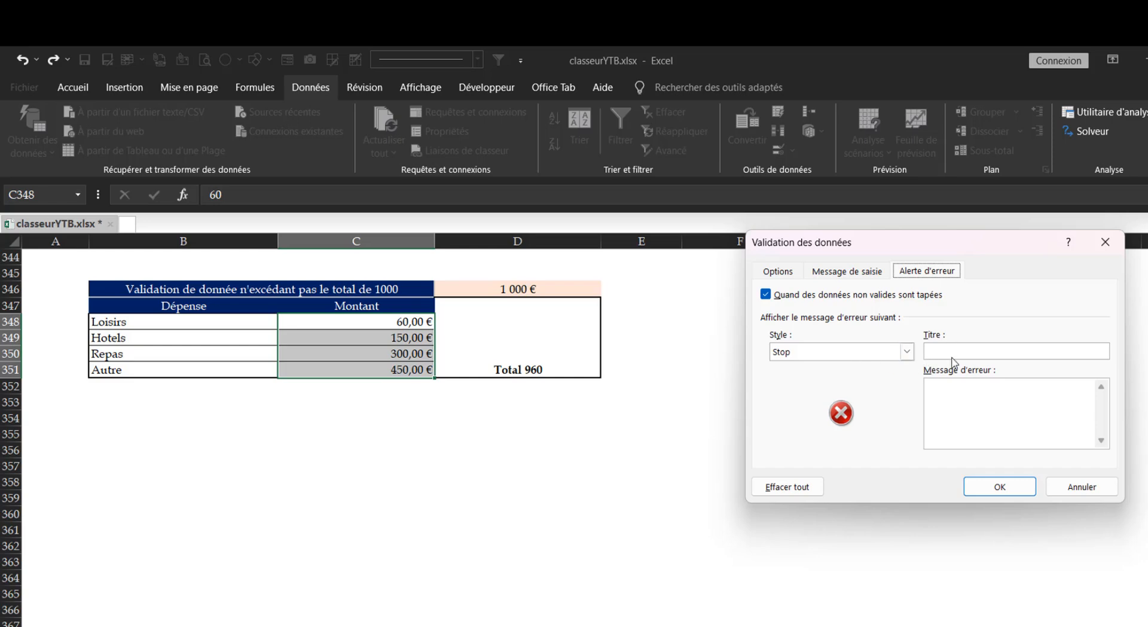
pyautogui.click(1027, 355)
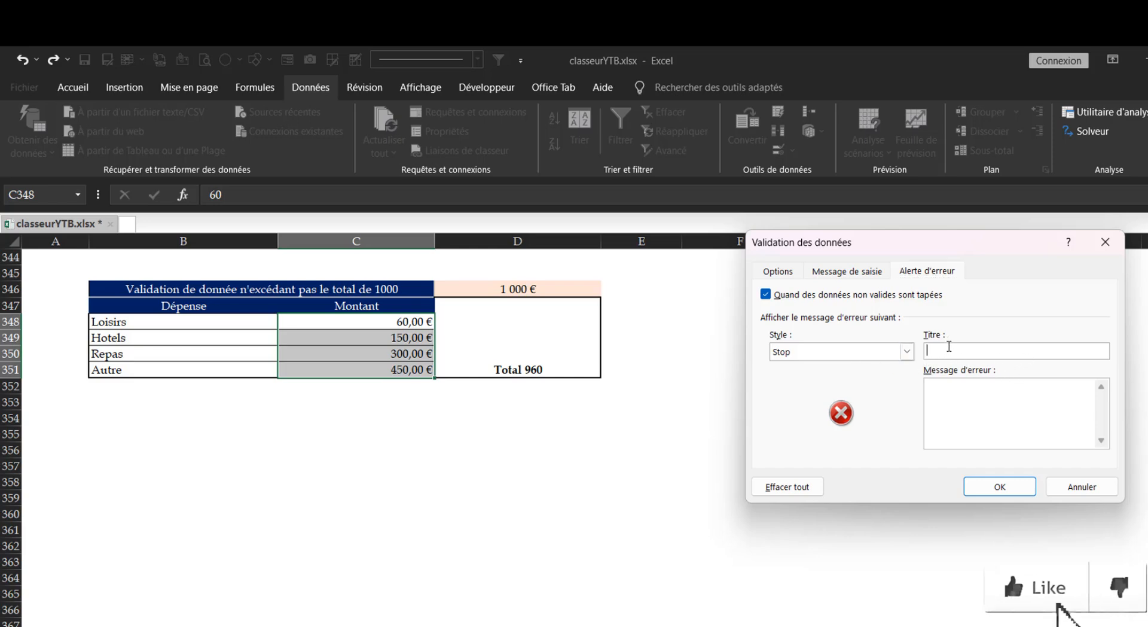
pyautogui.click(959, 412)
pyautogui.write('M')
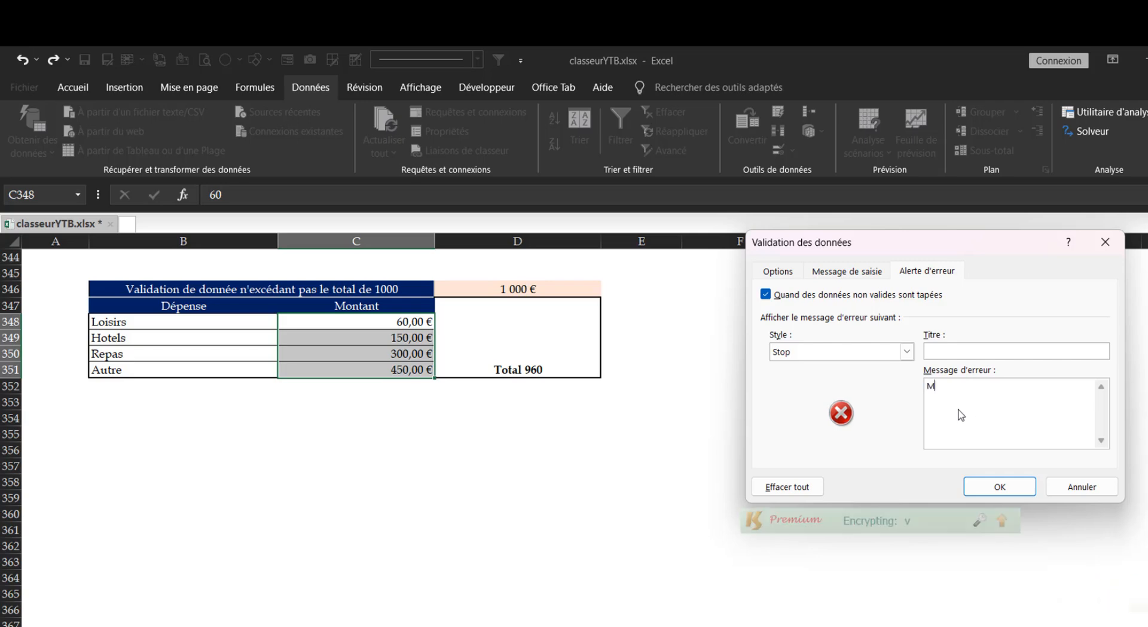
pyautogui.write('erci de ne')
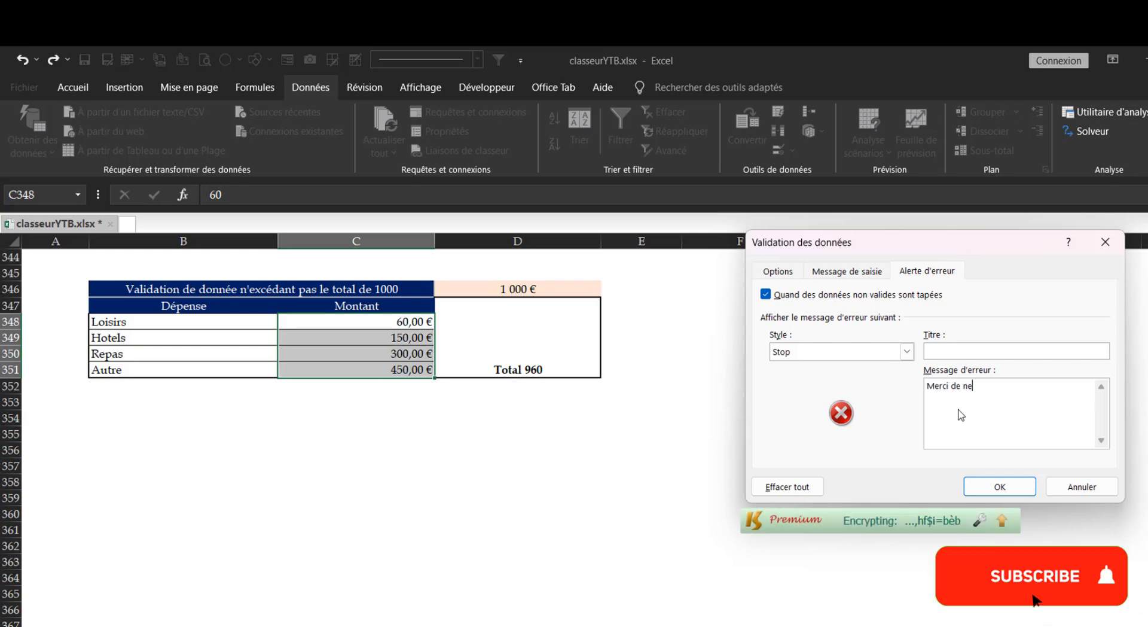
pyautogui.write(' pas dépas')
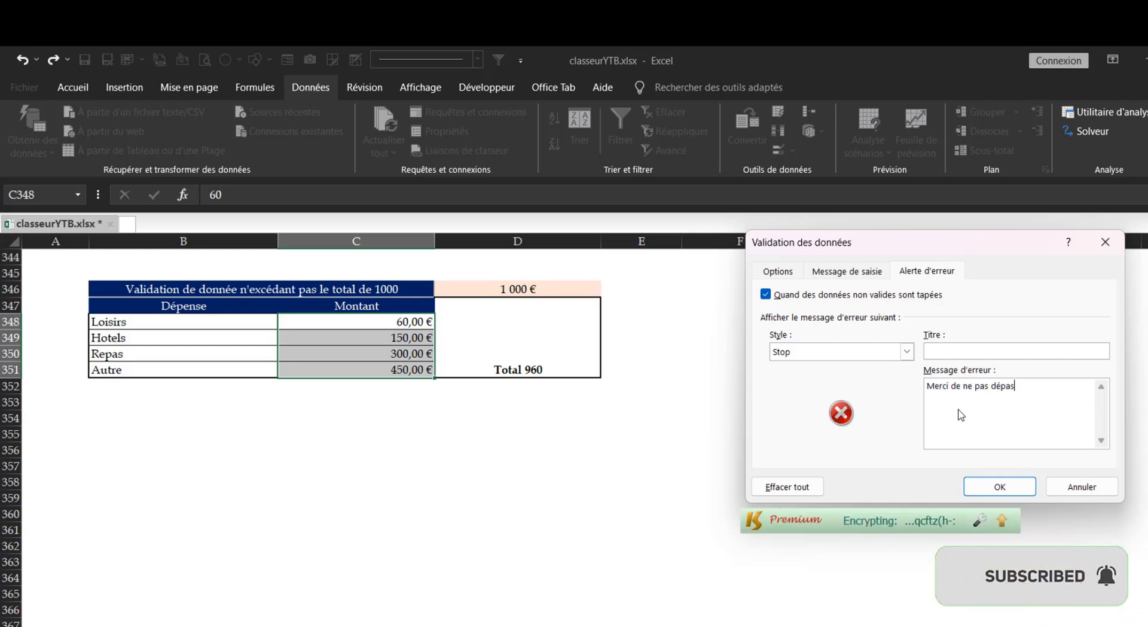
pyautogui.write('ser le s')
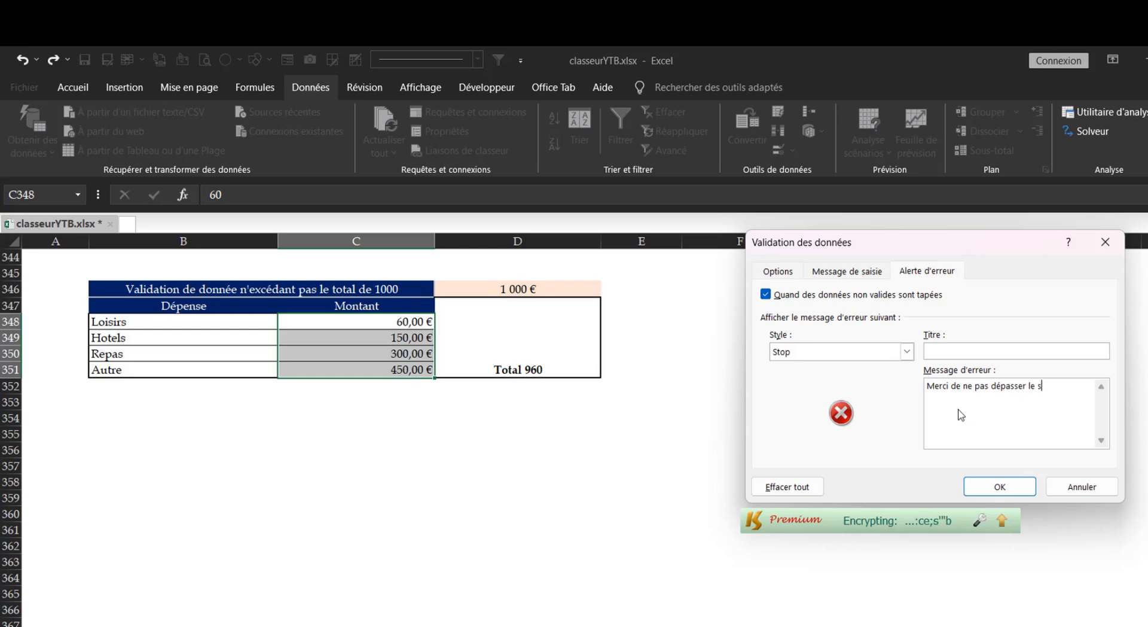
pyautogui.write('omme de 1000€')
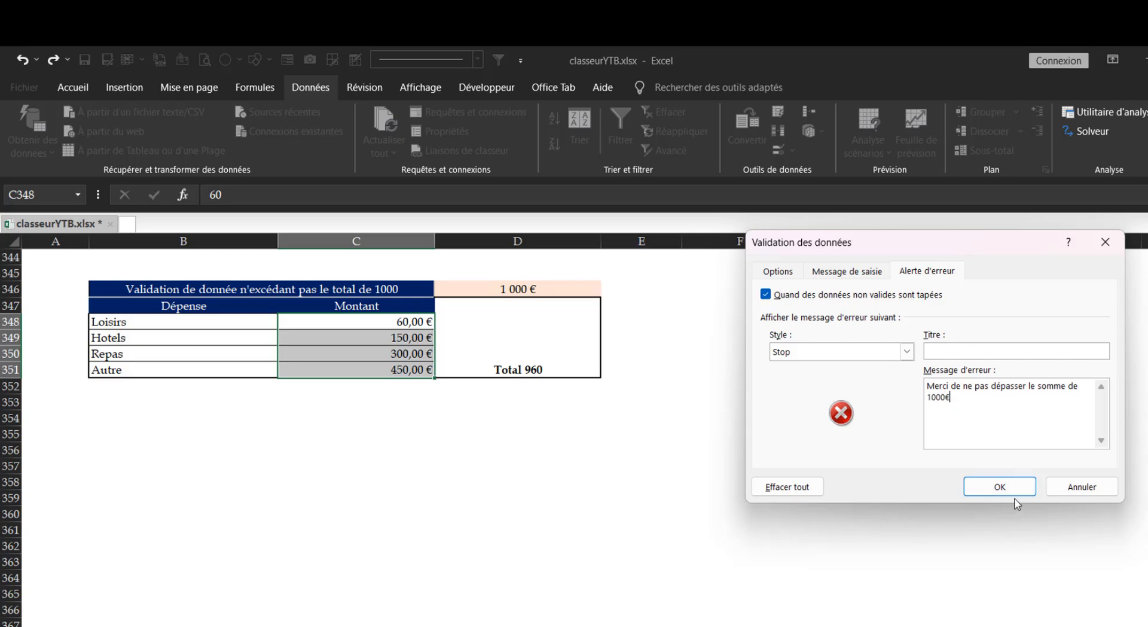
# Title the error alert "erreur" and apply the validation rule to C348:C351
pyautogui.click(942, 351)
pyautogui.write('erreur')
pyautogui.click(980, 492)
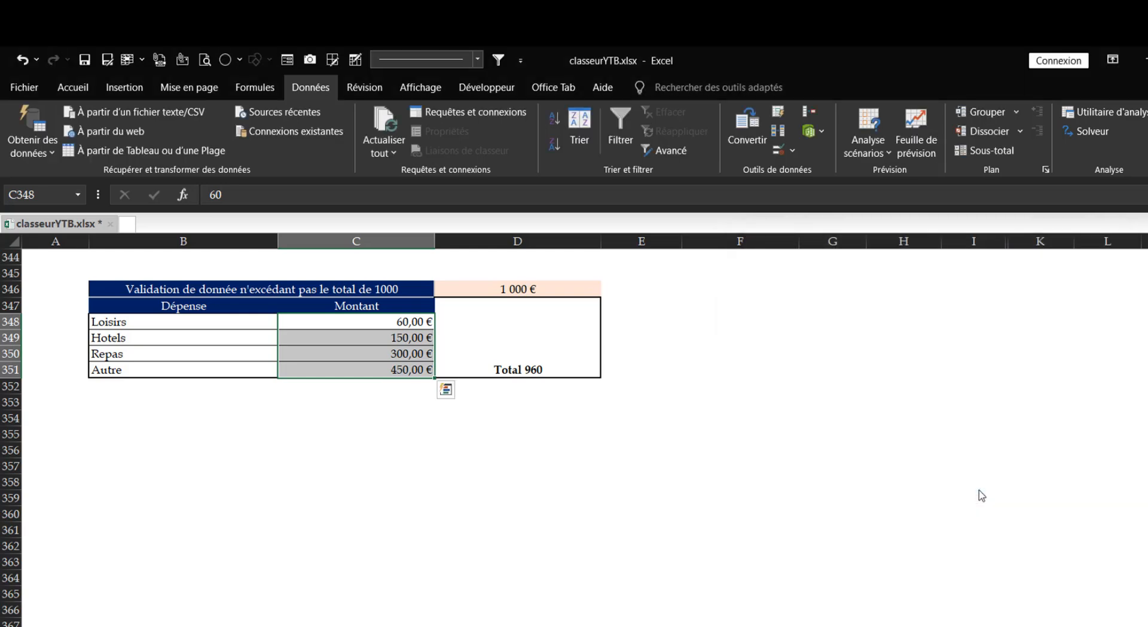
# Test the rule by trying 140 as the Loisirs amount in C348, and retry with 70
pyautogui.click(403, 323)
pyautogui.write('140')
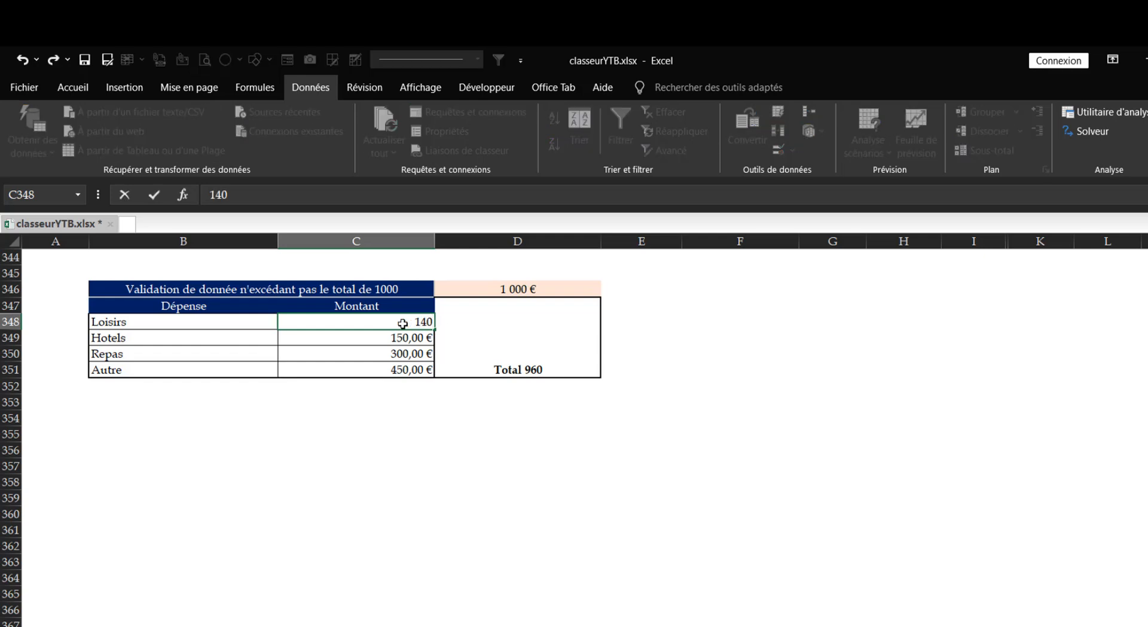
pyautogui.press('Return')
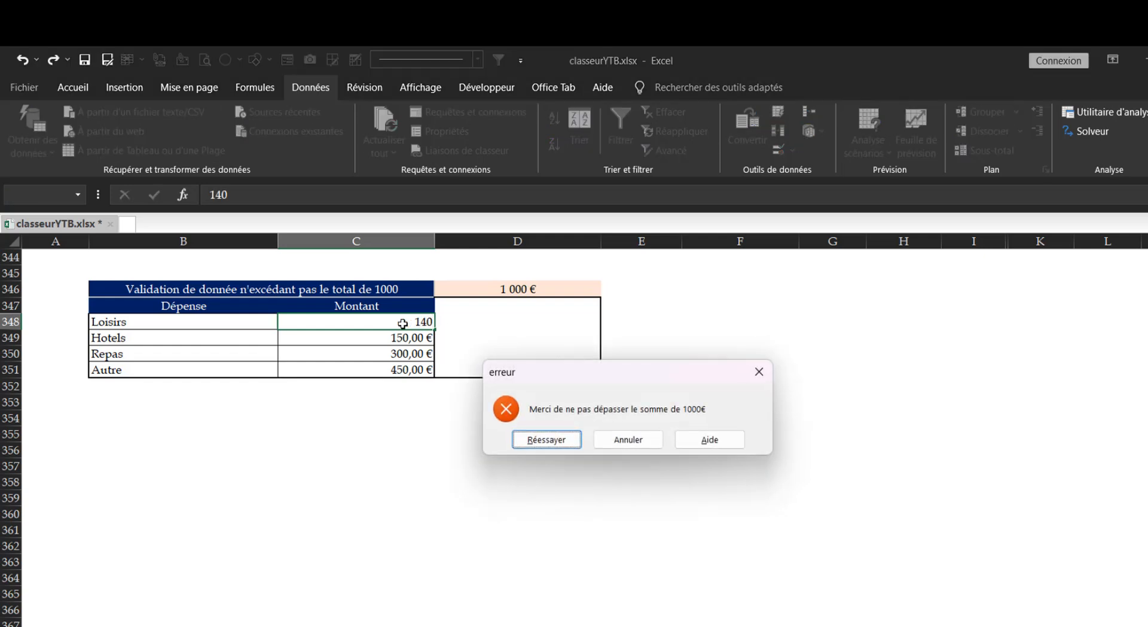
pyautogui.moveTo(492, 381); pyautogui.dragTo(661, 371)
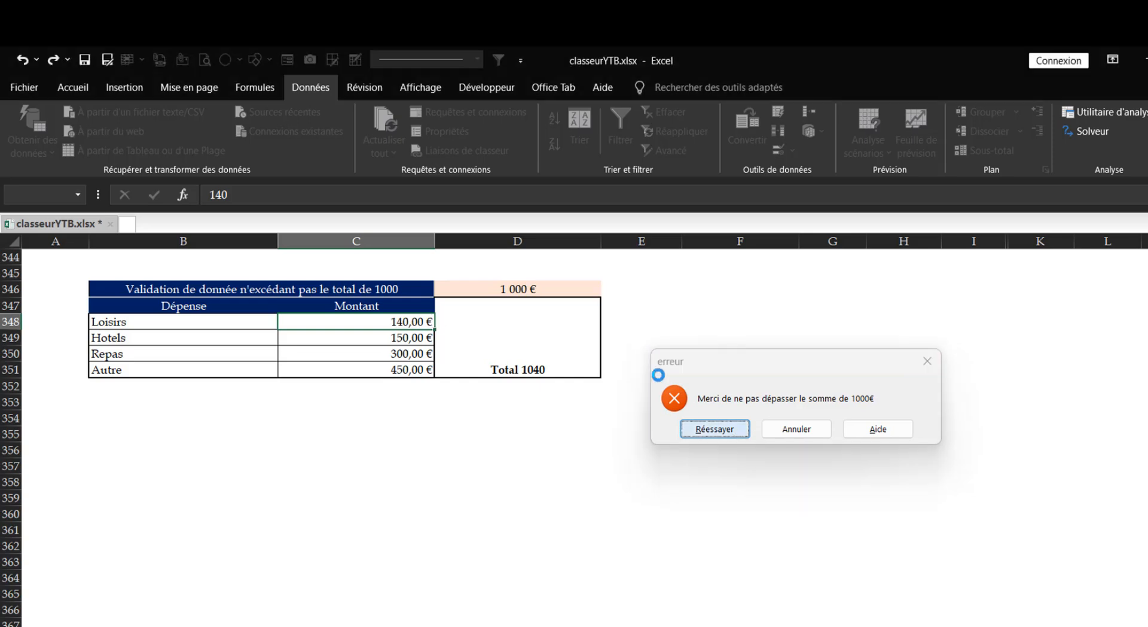
pyautogui.click(715, 429)
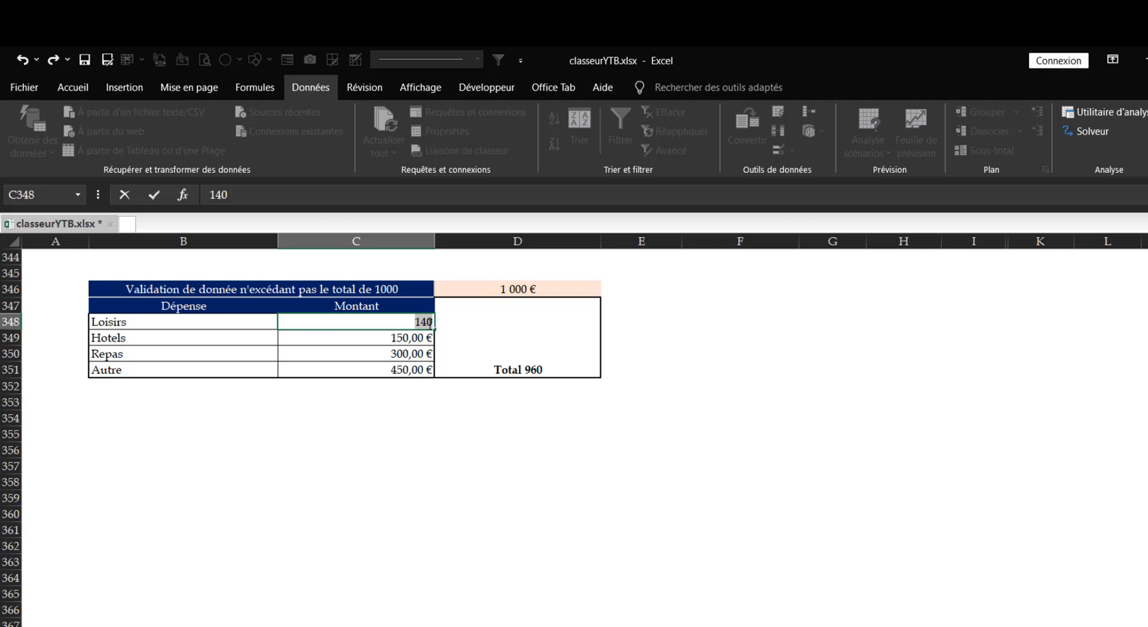
pyautogui.write('70')
pyautogui.press('Return')
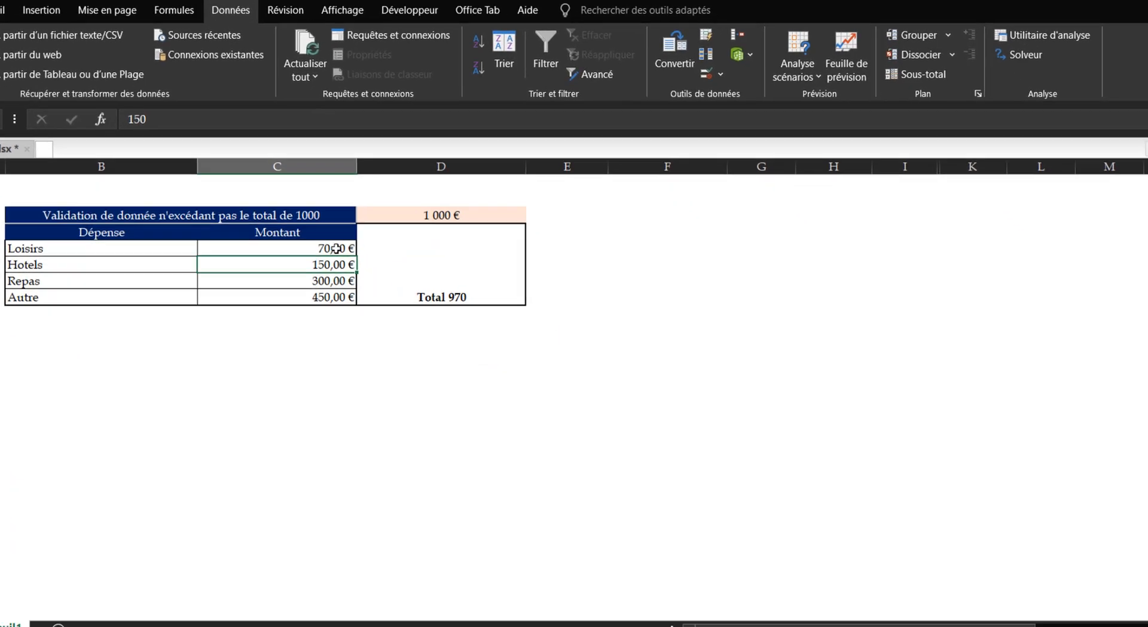
# Check the status bar statistics for the amounts in C348:C351 and view the status bar customization options
pyautogui.moveTo(395, 322); pyautogui.dragTo(403, 383)
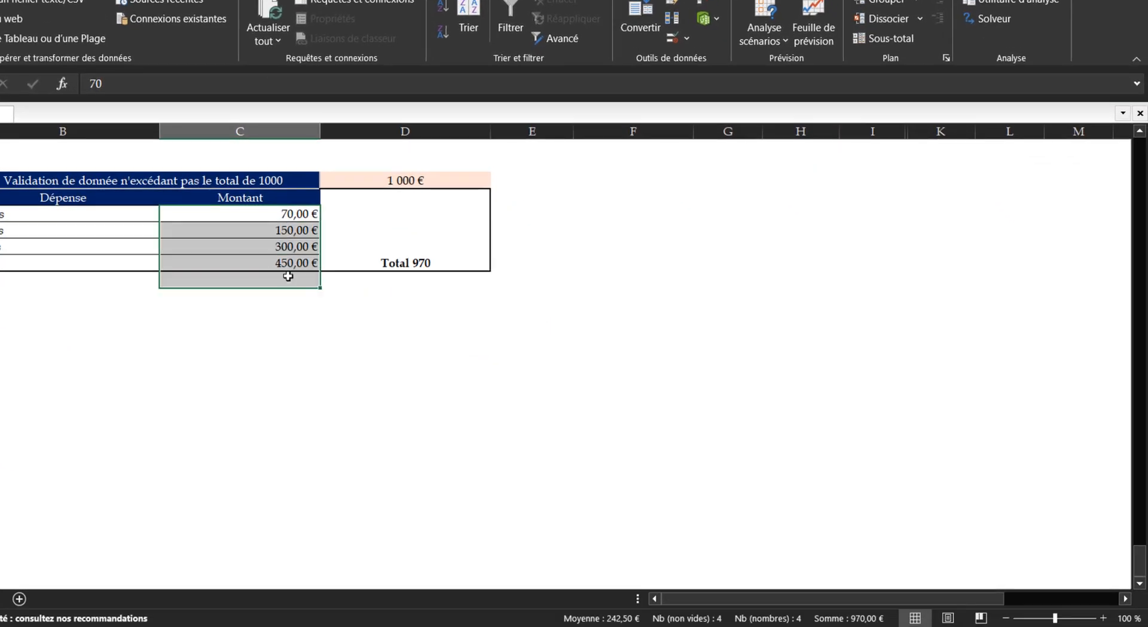
pyautogui.moveTo(288, 276); pyautogui.dragTo(305, 261)
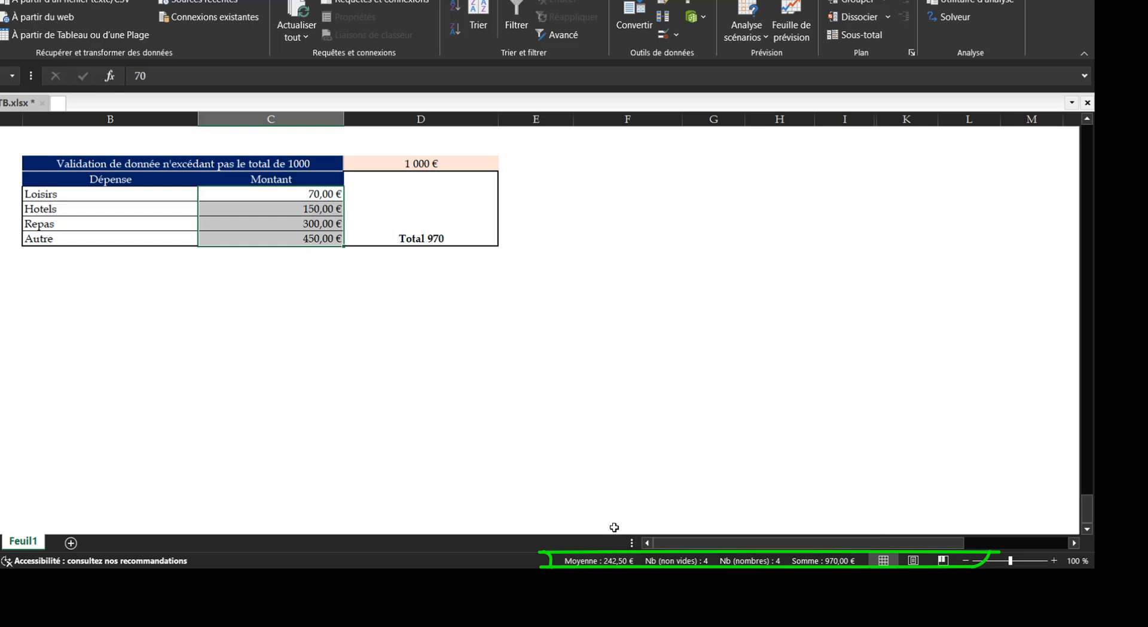
pyautogui.click(626, 419)
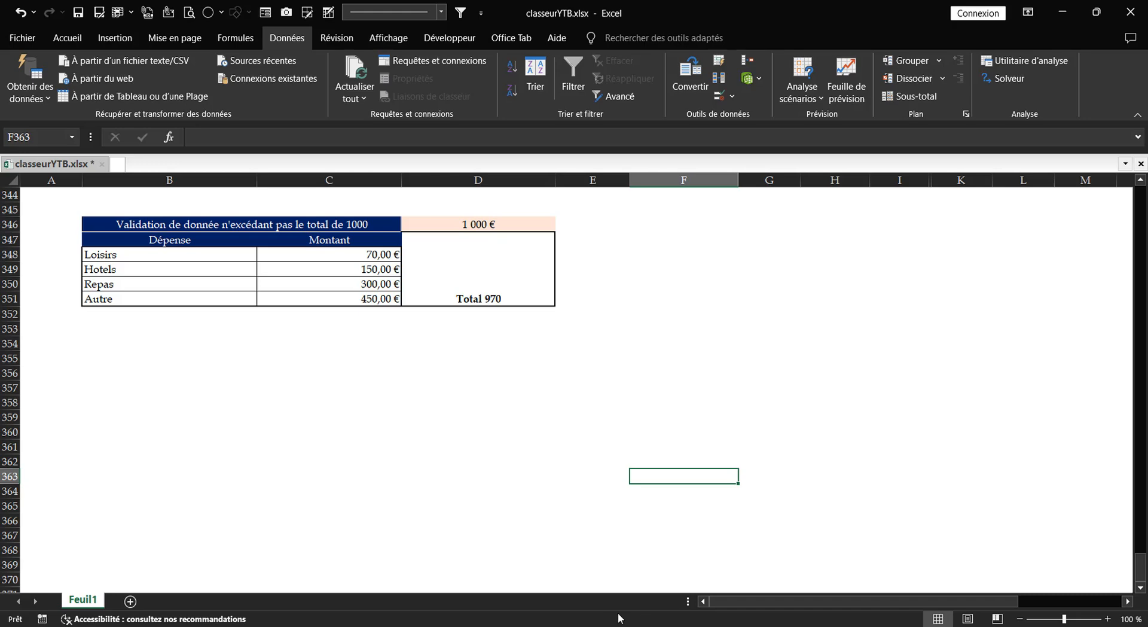
pyautogui.rightClick(616, 619)
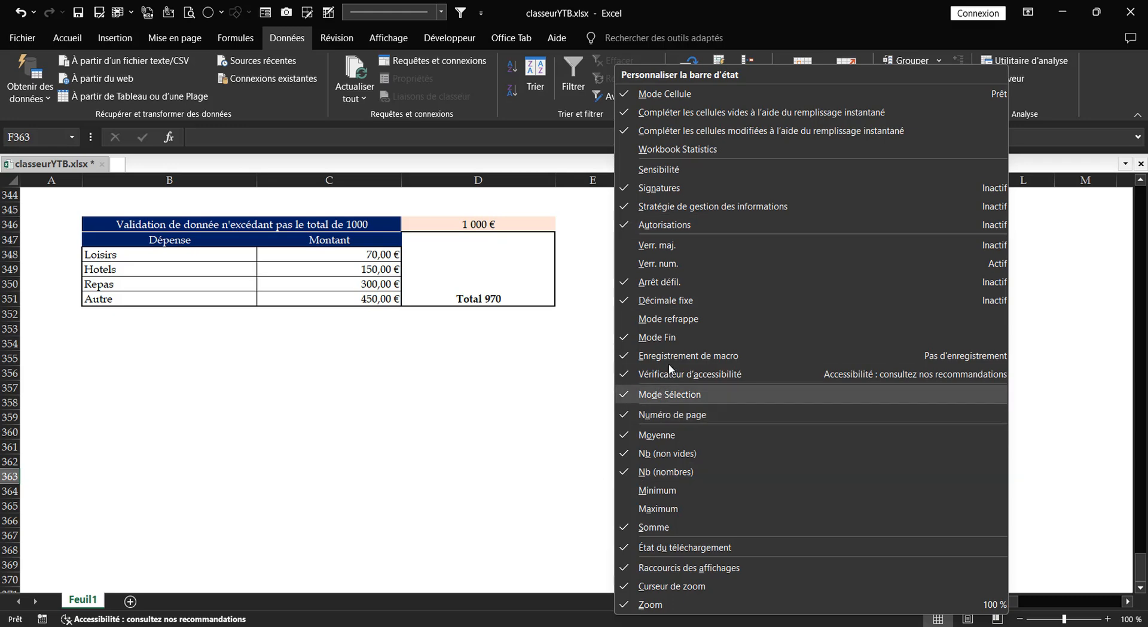
pyautogui.click(561, 499)
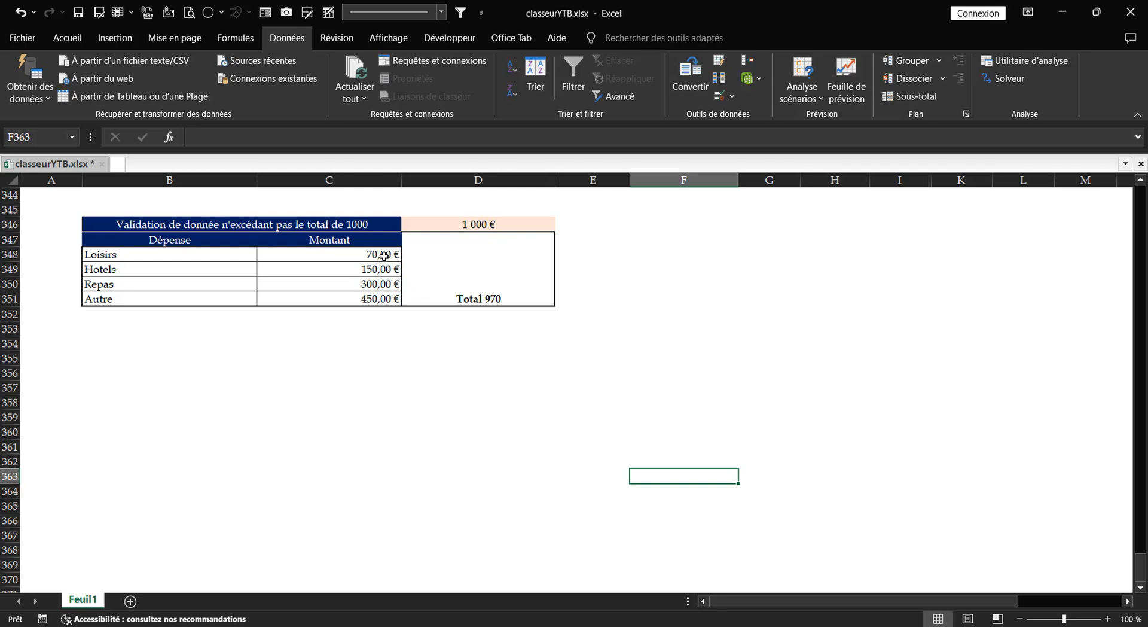
pyautogui.moveTo(384, 255); pyautogui.dragTo(383, 299)
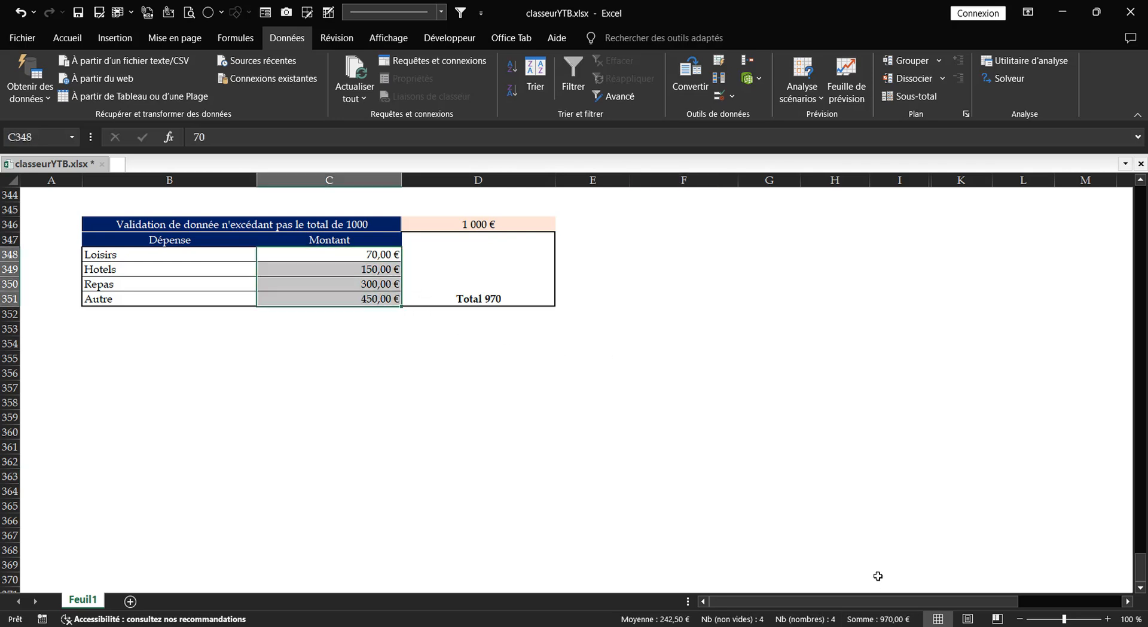
pyautogui.click(479, 446)
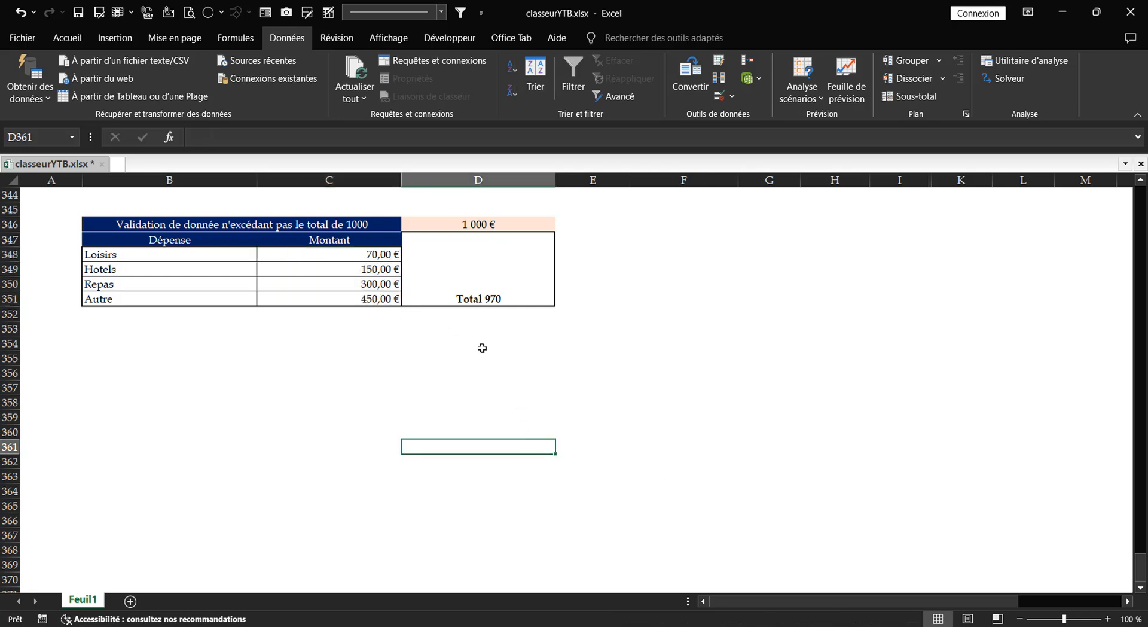
# Examine the formulas behind the total in D351 and the table heading in B346
pyautogui.click(480, 299)
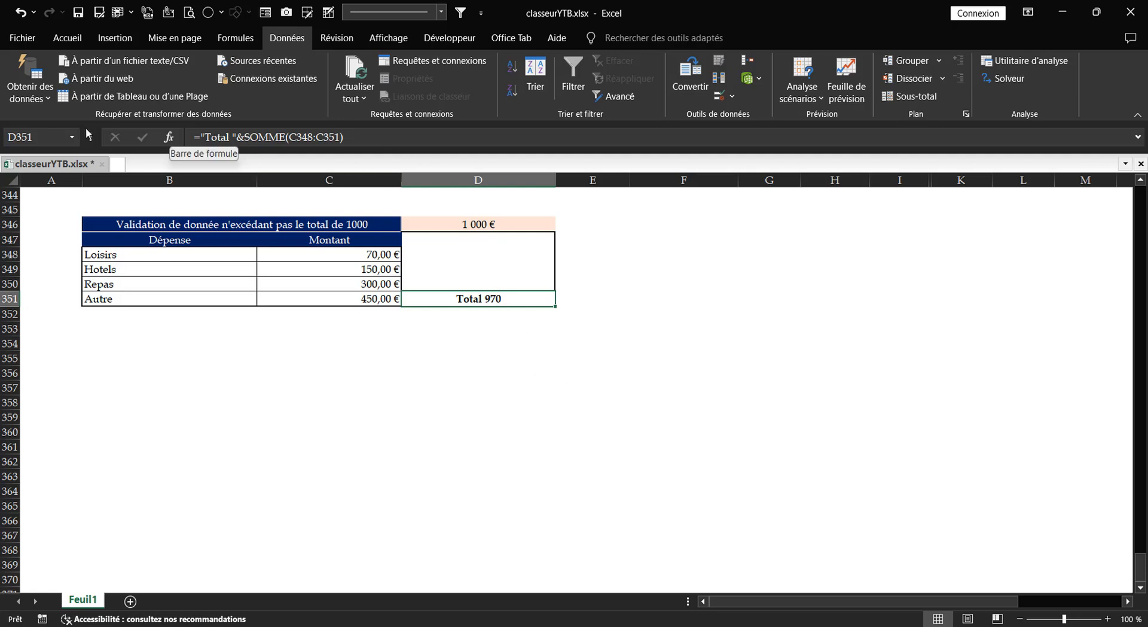
pyautogui.press('Down')
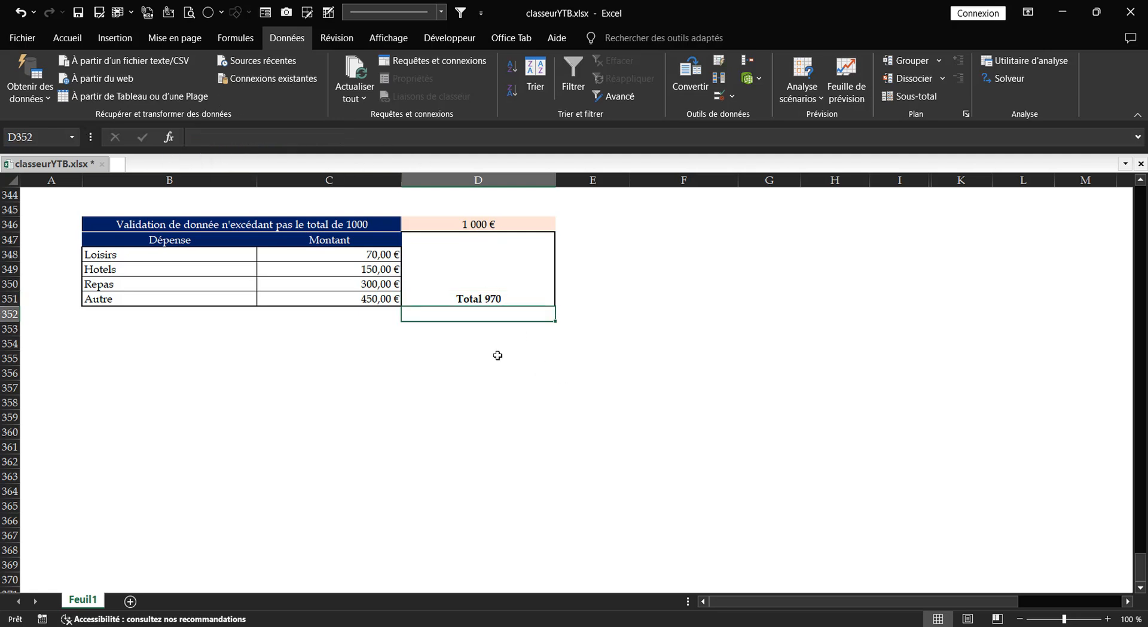
pyautogui.click(150, 224)
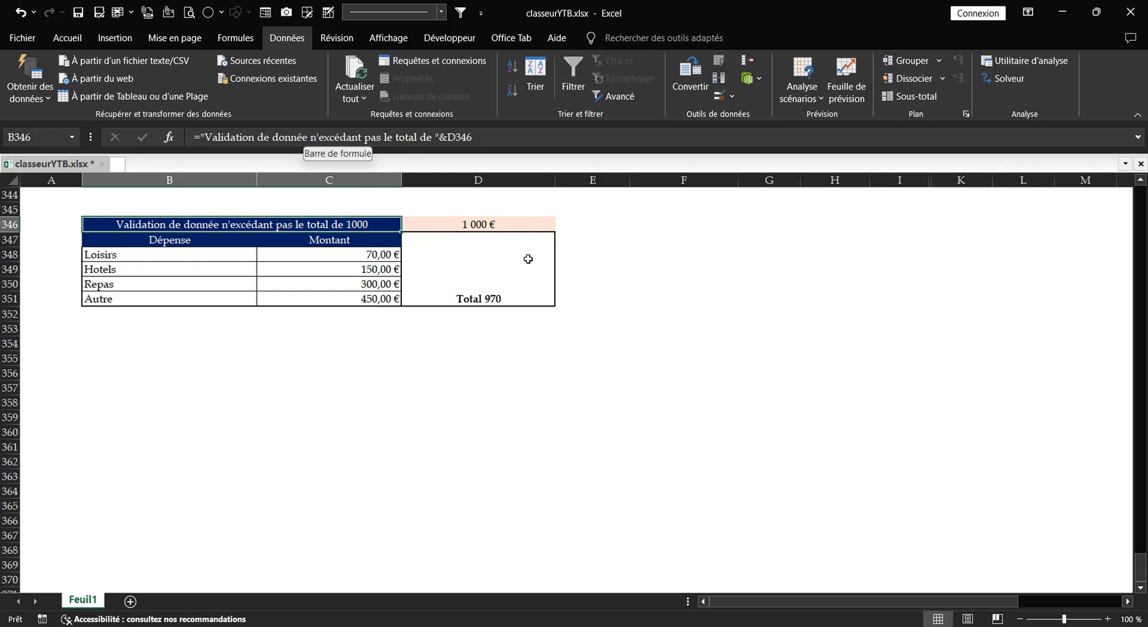
# Change the total limit in D346 to 1500
pyautogui.click(479, 222)
pyautogui.write('1500')
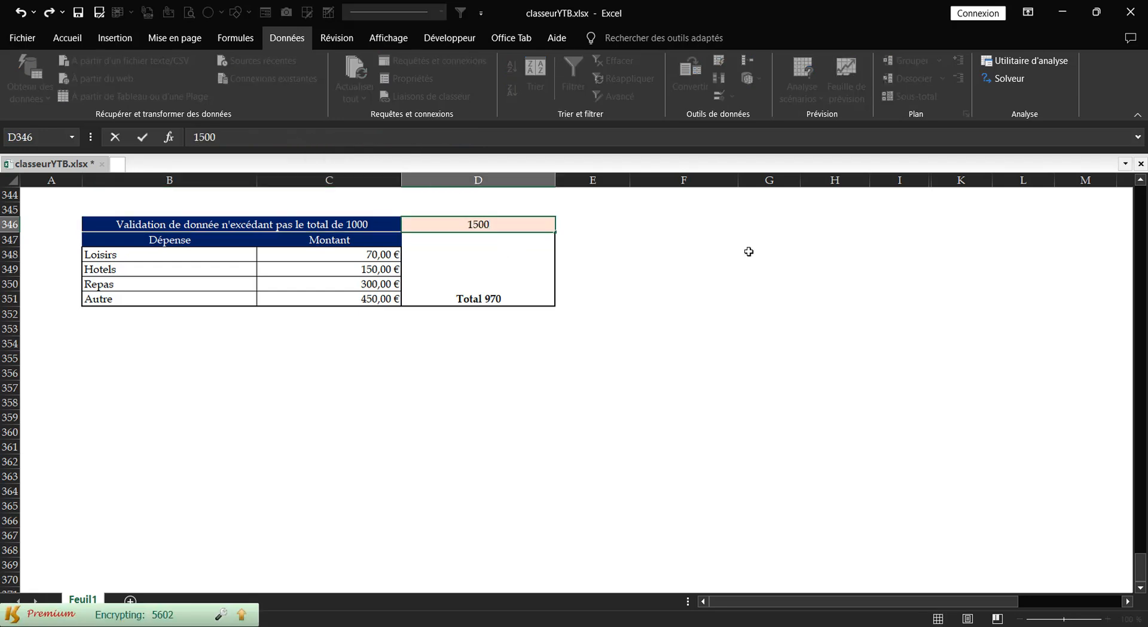
pyautogui.press('Return')
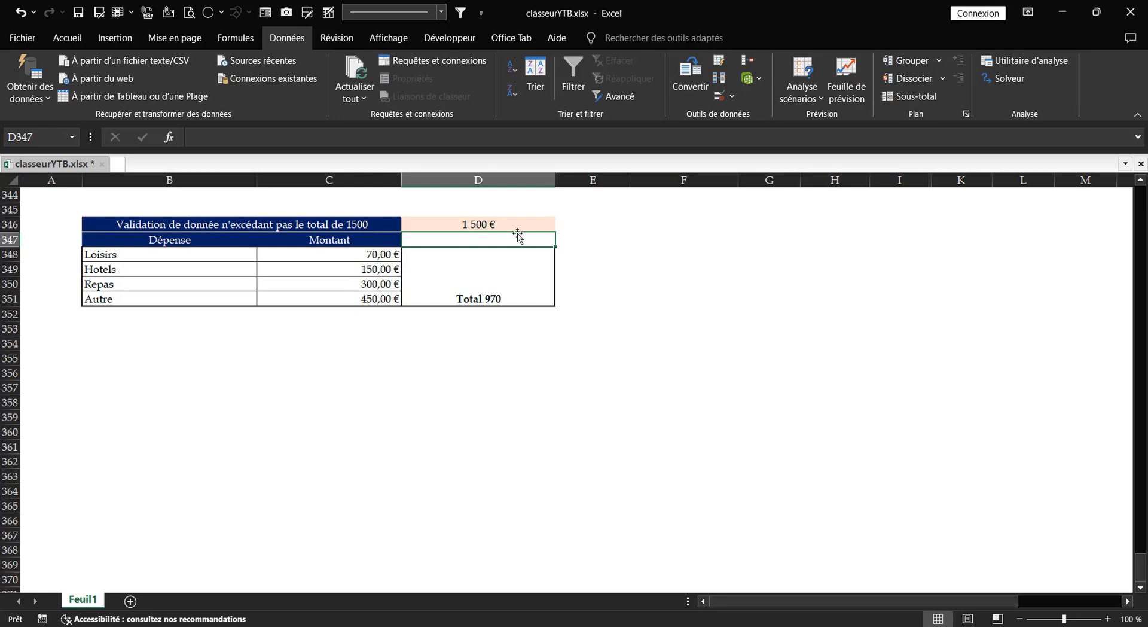
# Review the data validation criteria, input message and error alert of D346, and close them without changes
pyautogui.click(501, 223)
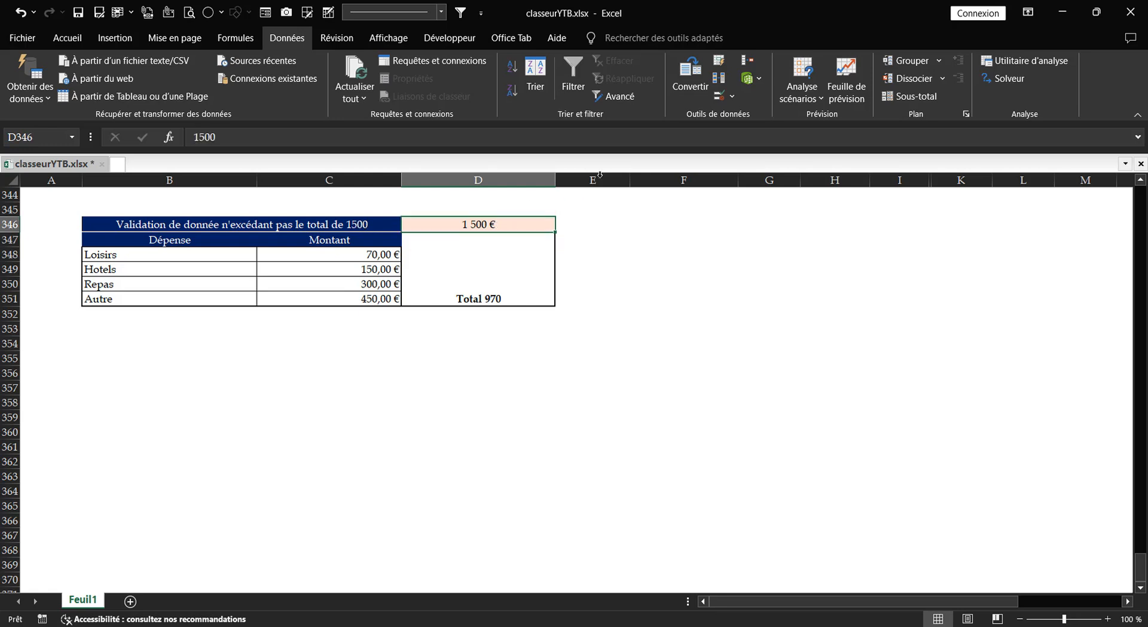
pyautogui.click(732, 97)
pyautogui.click(770, 115)
pyautogui.click(856, 208)
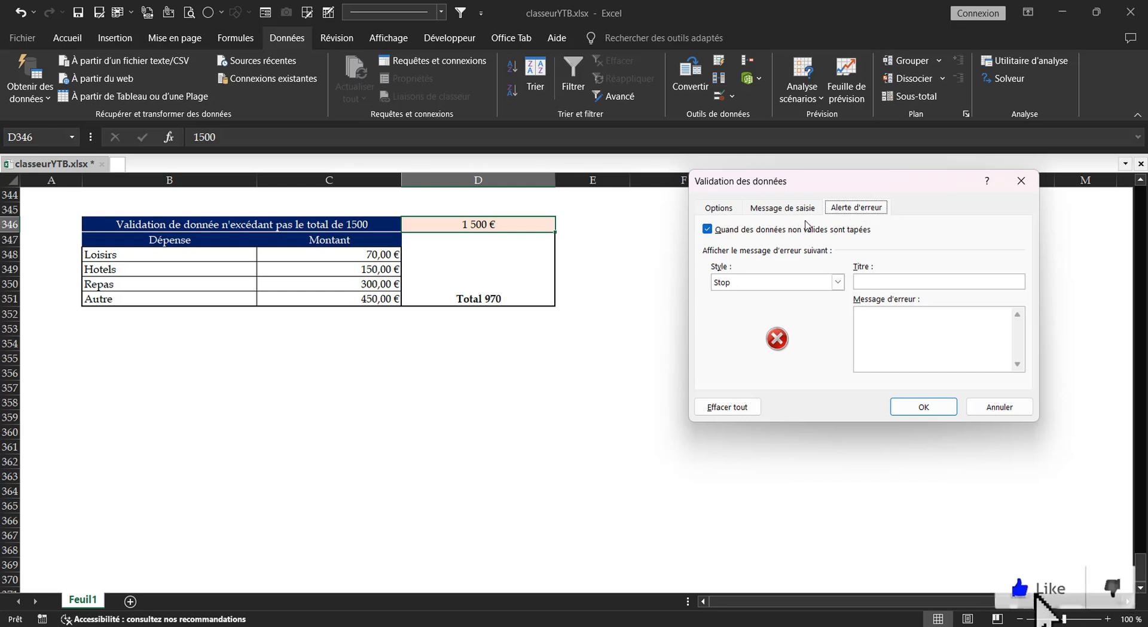
pyautogui.click(783, 207)
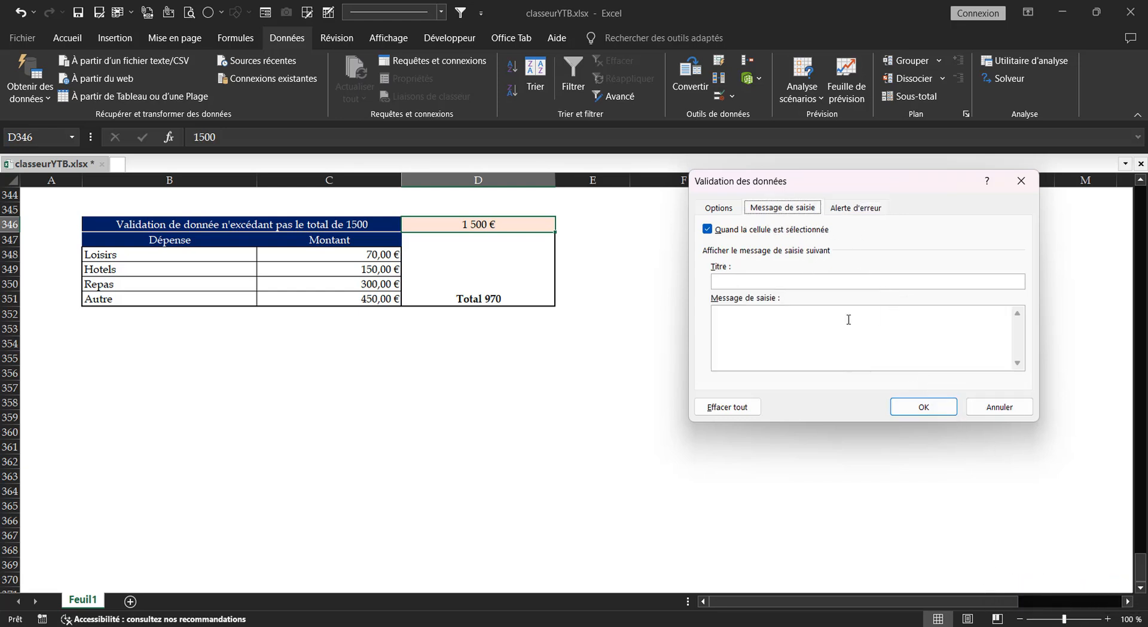
pyautogui.click(720, 208)
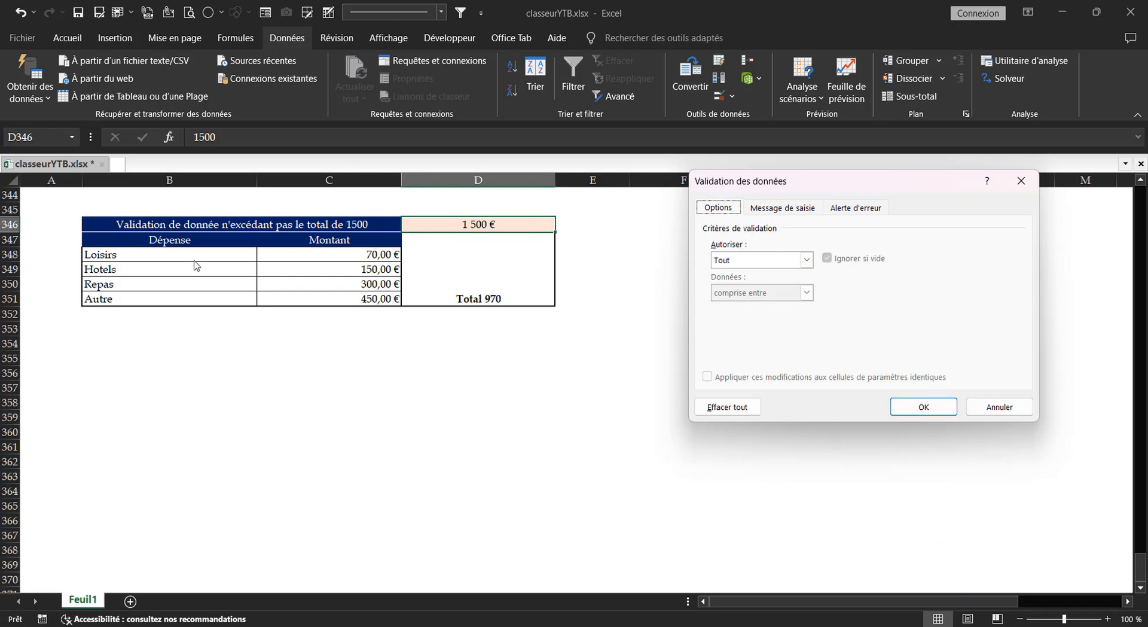
pyautogui.click(856, 210)
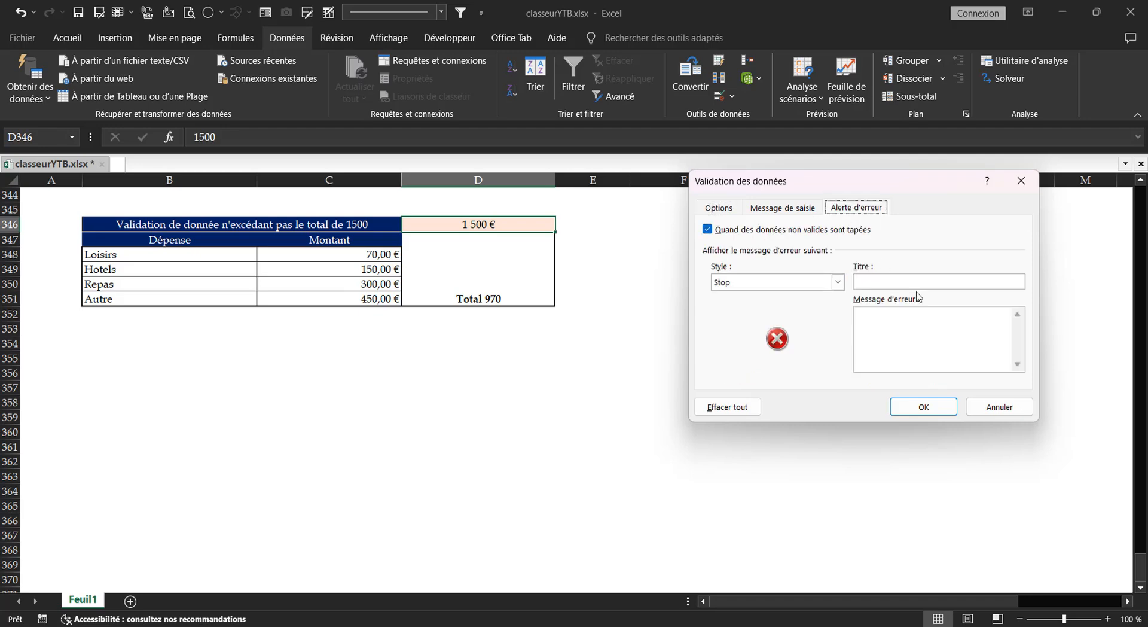
pyautogui.click(993, 408)
# Review the error alert of the Hotels amount in C349, and close it without changes
pyautogui.click(335, 268)
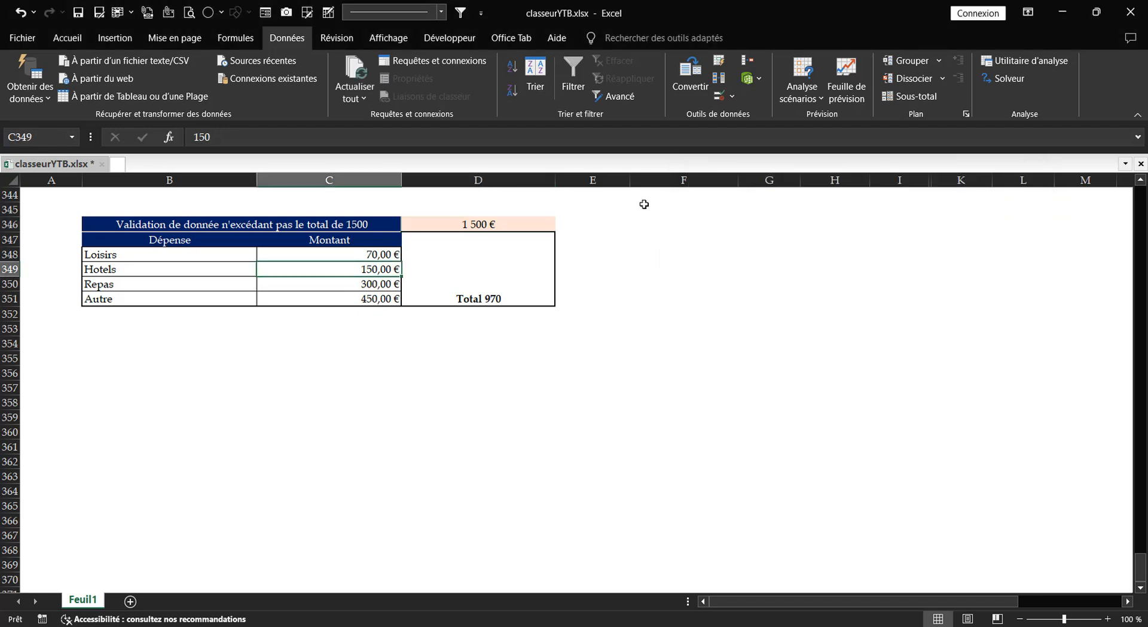
pyautogui.click(719, 101)
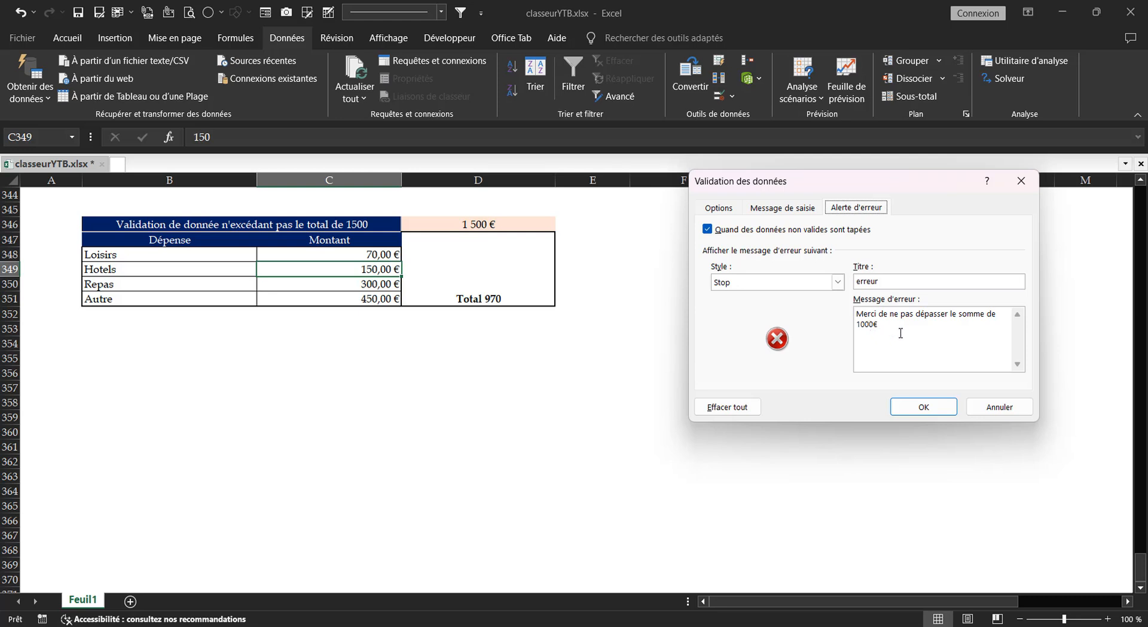
pyautogui.click(996, 407)
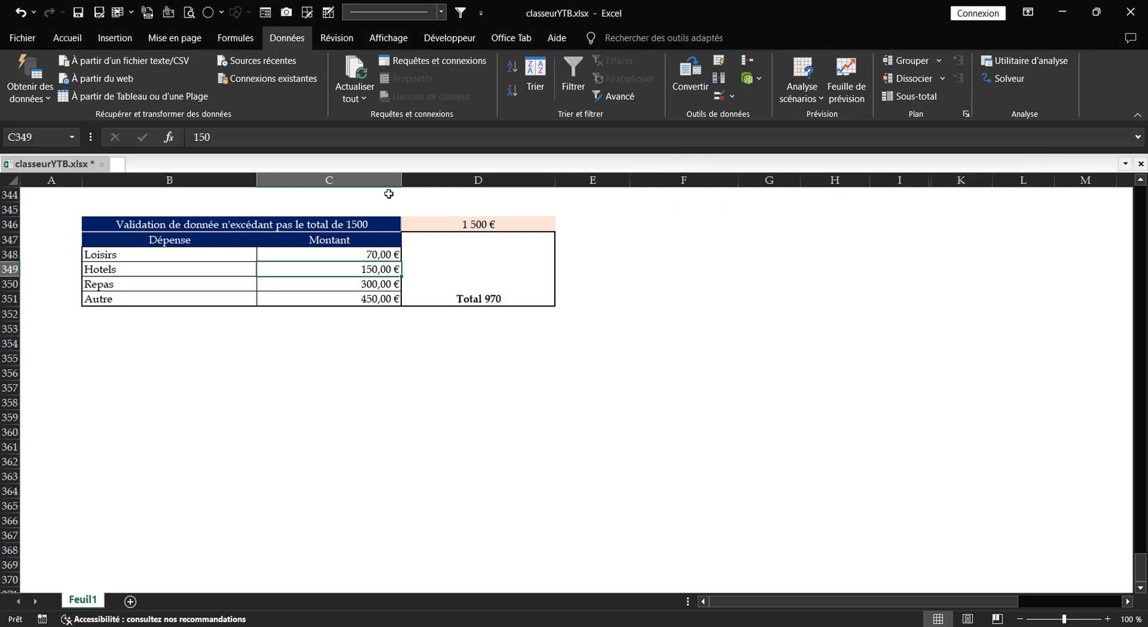
# Set the total limit in D346 to 1000
pyautogui.click(454, 229)
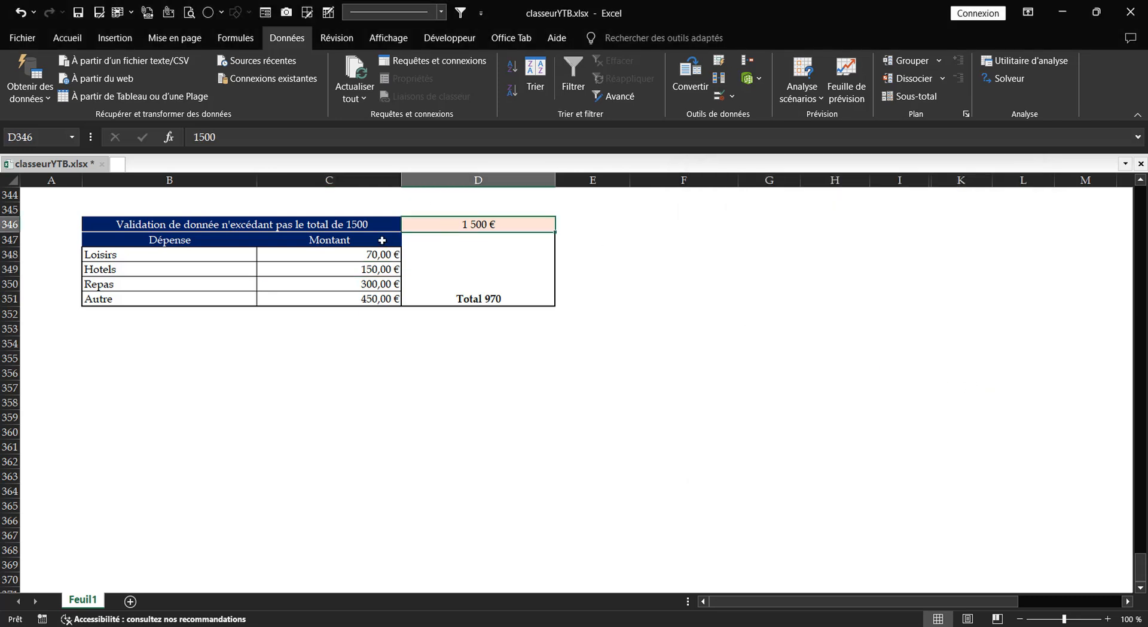
pyautogui.write('1000')
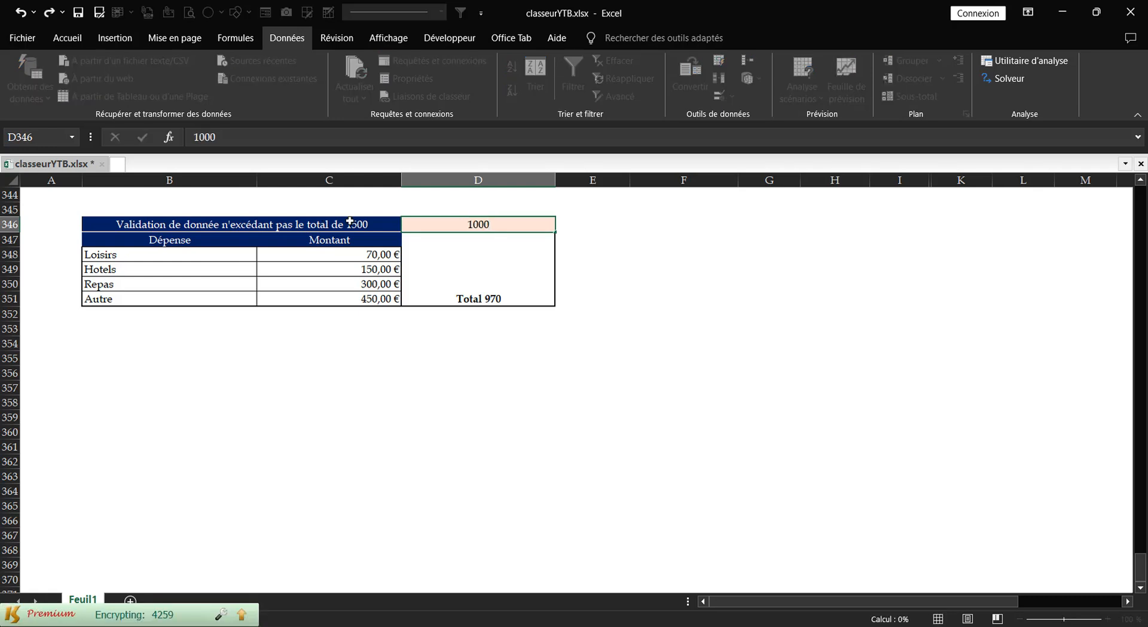
pyautogui.press('Return')
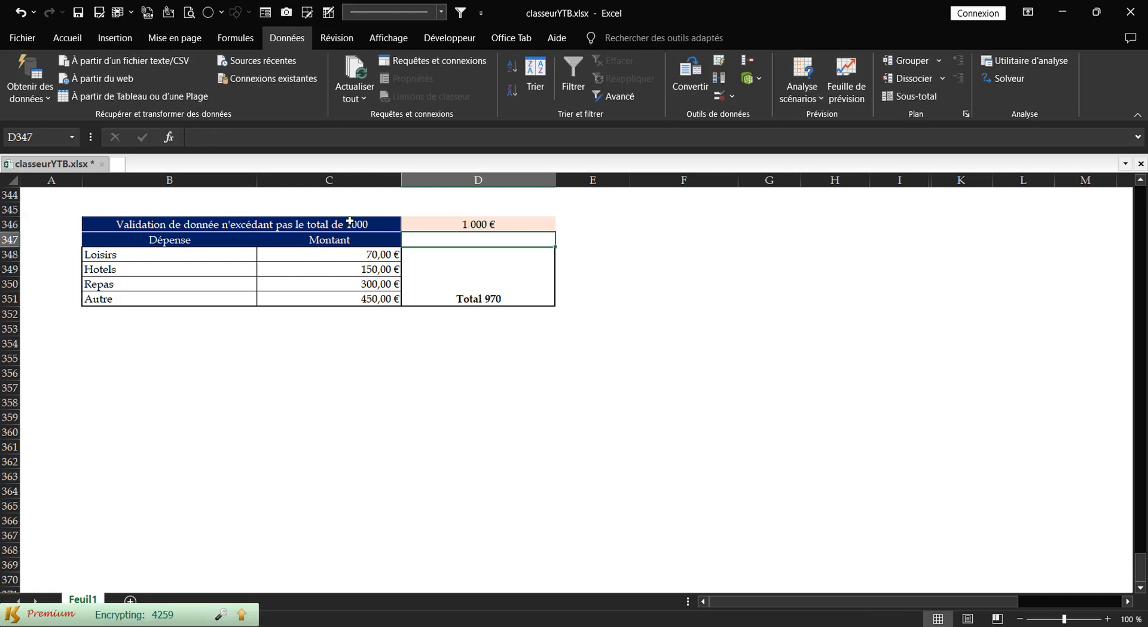